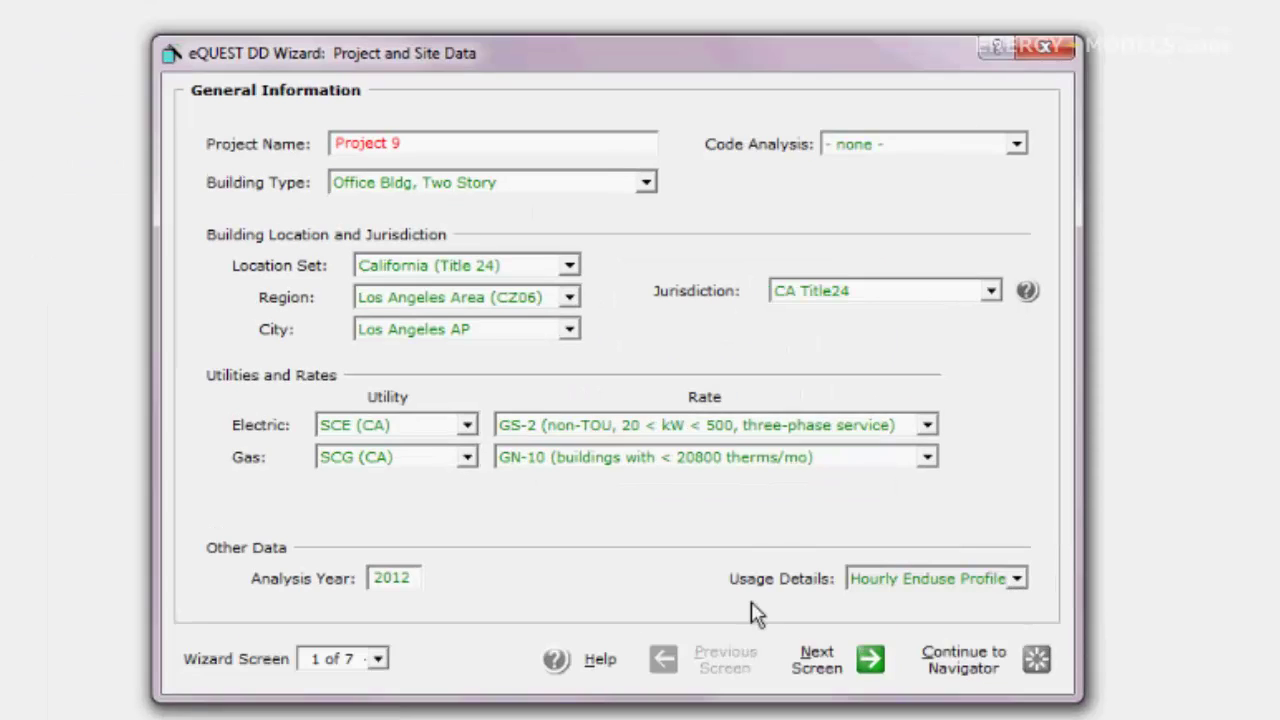
Page past the Project and Site Data screens into the Project 9 navigator
double_click(848, 676)
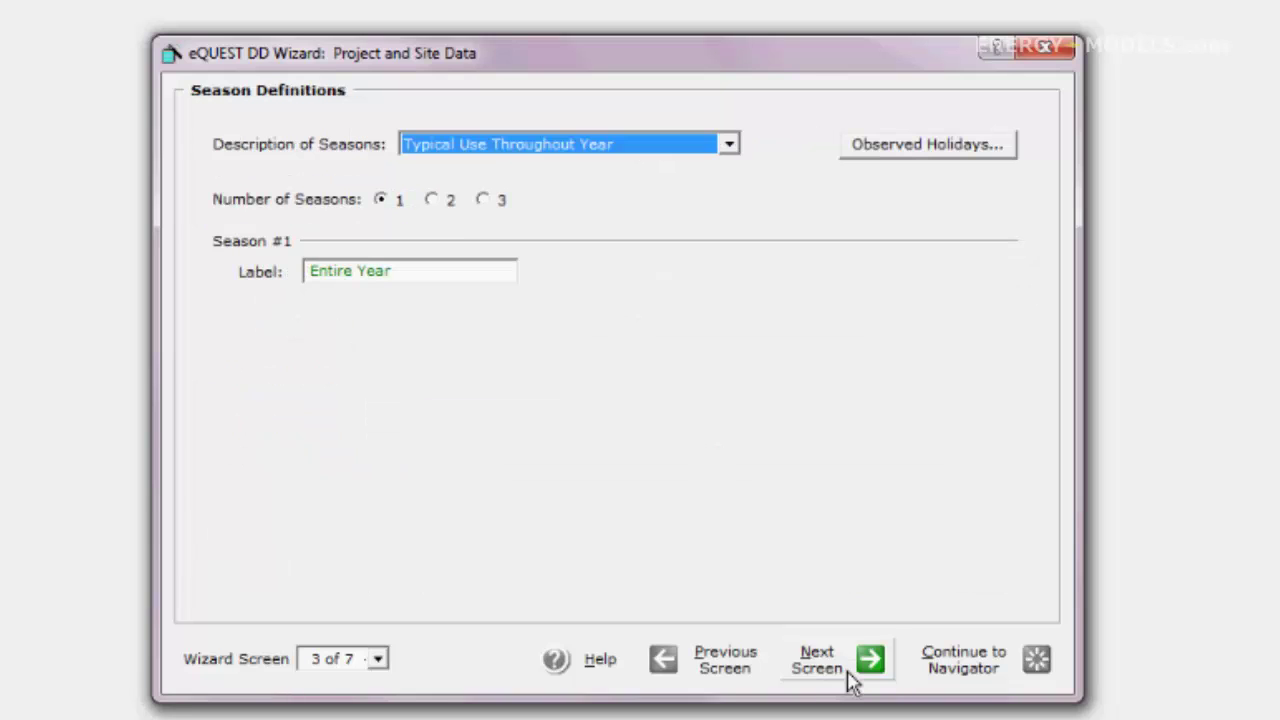
left_click(968, 672)
Reduce Bldg Envelope & Loads 1 to 1 above-grade floor and return to the navigator
left_click(712, 213)
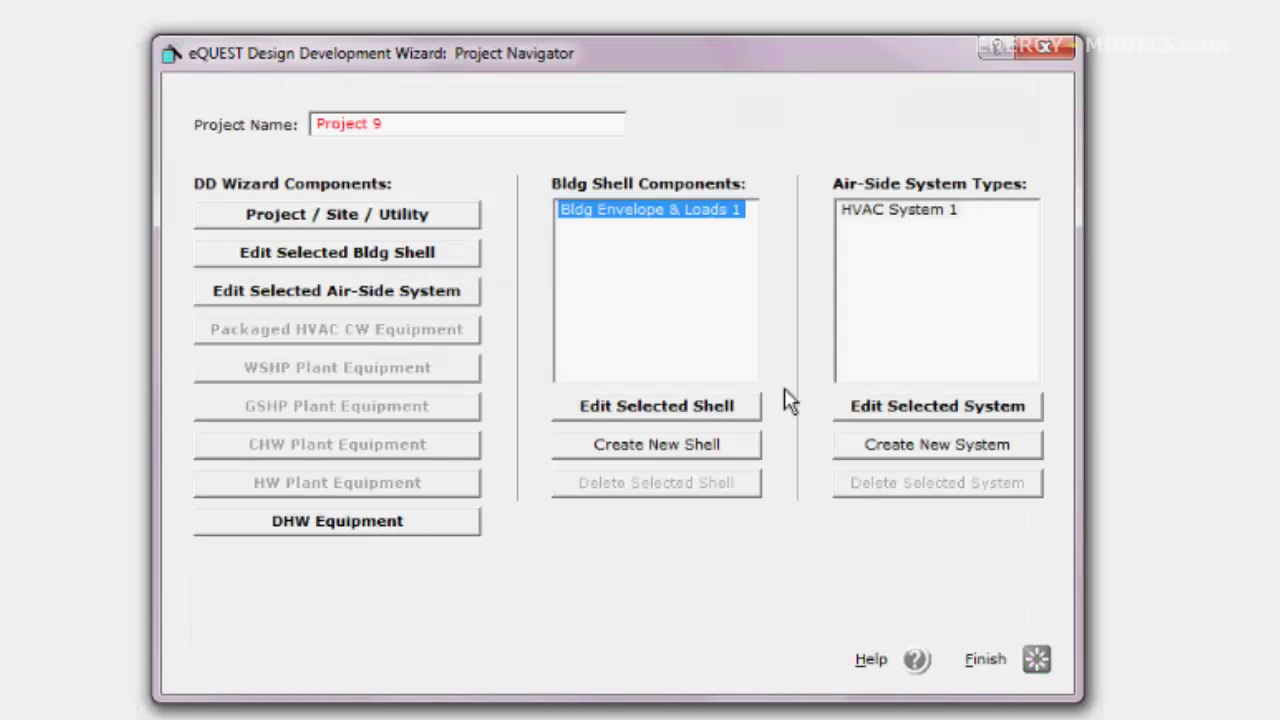
left_click(712, 410)
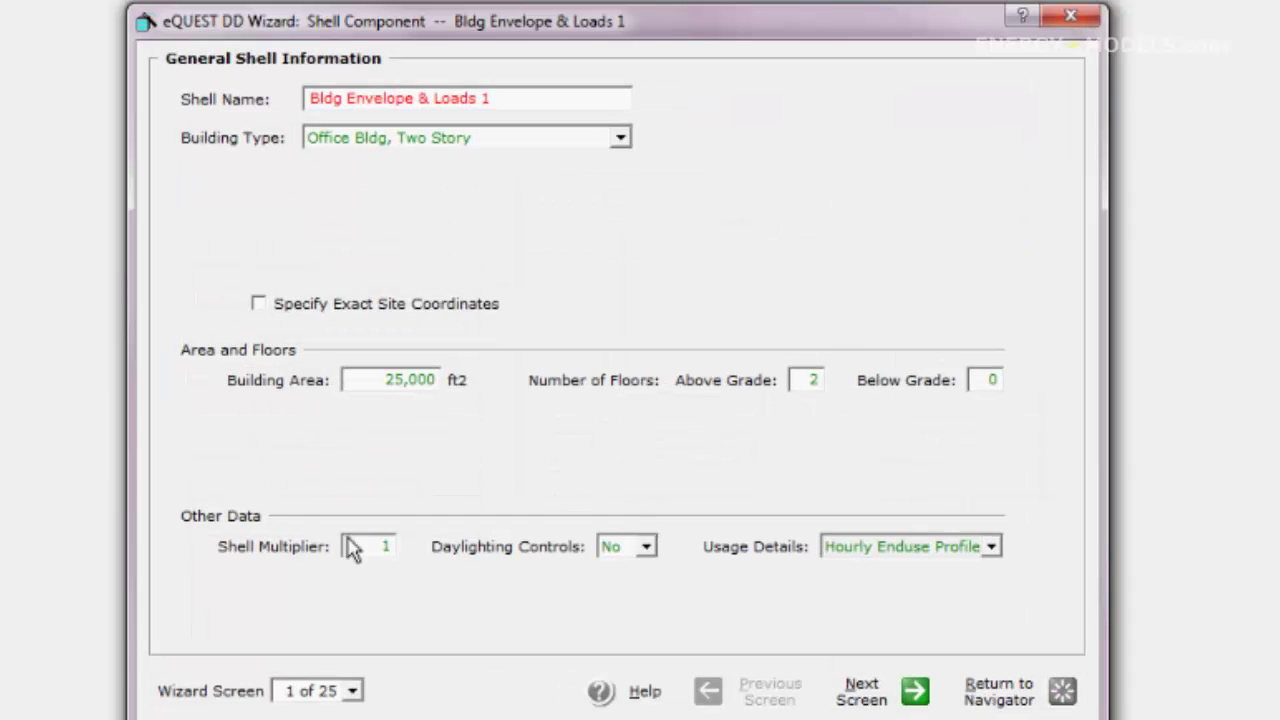
double_click(812, 380)
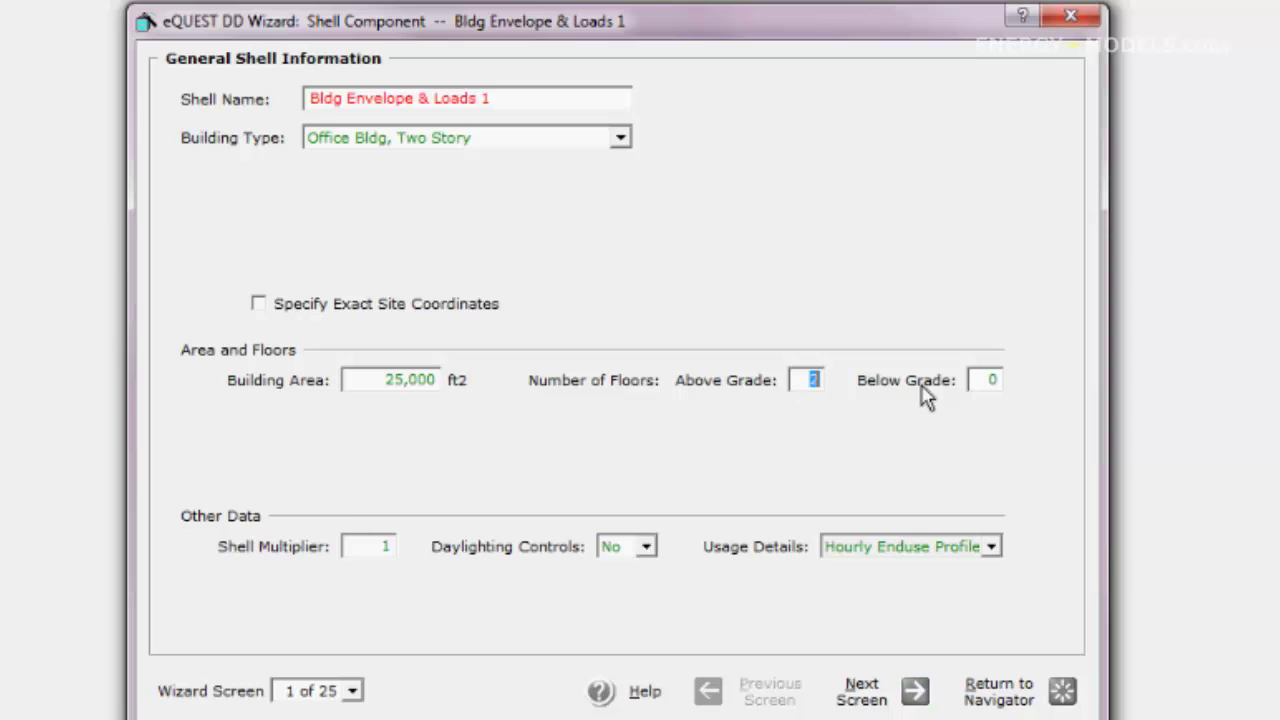
type("1")
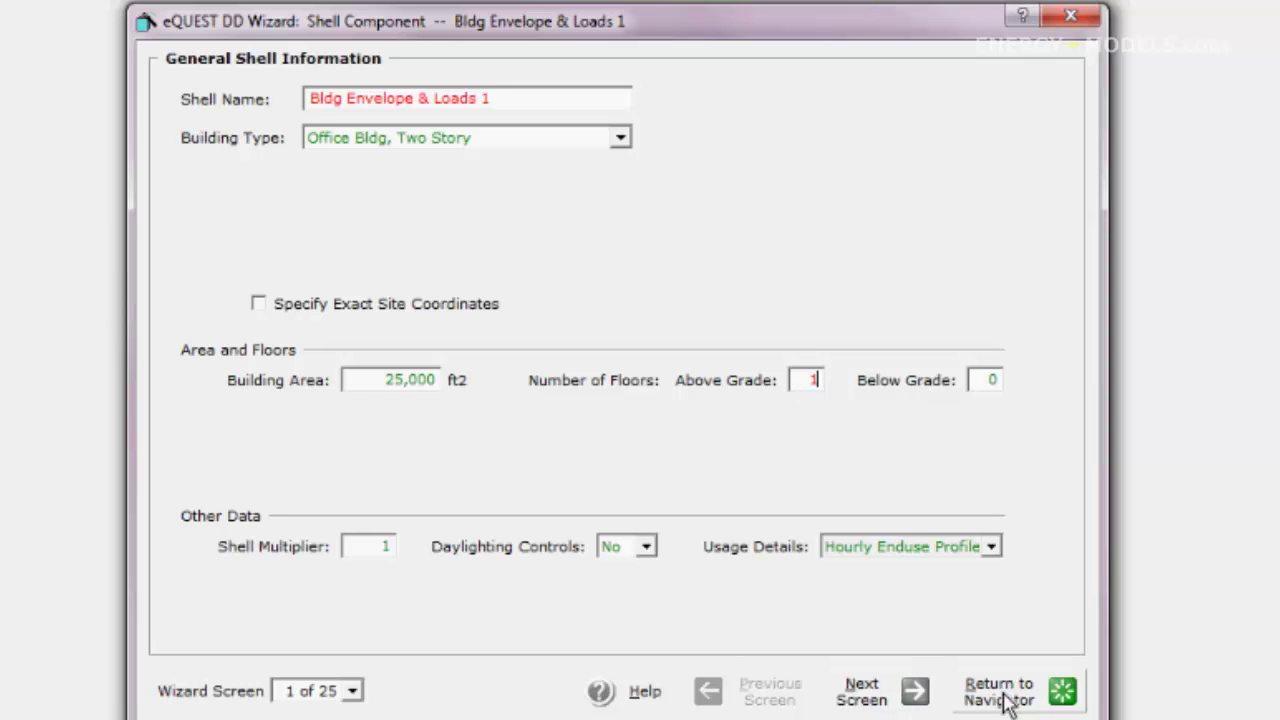
left_click(929, 700)
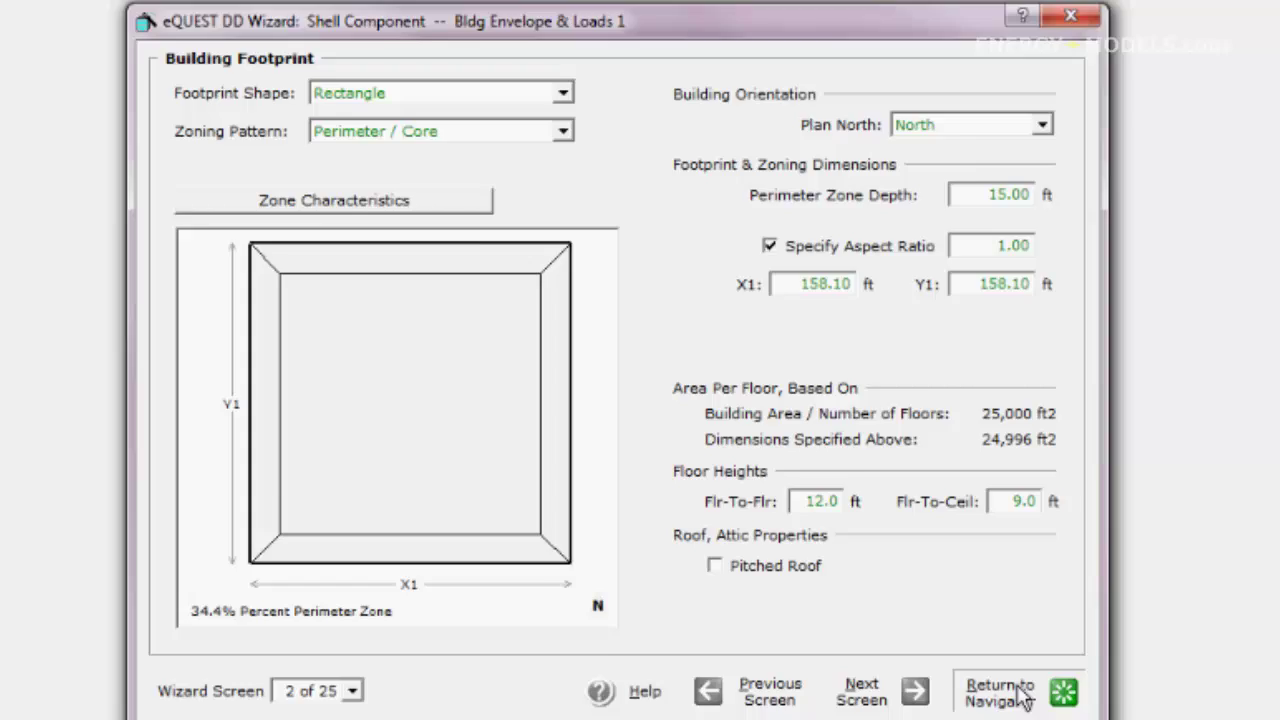
left_click(1000, 690)
Create Bldg Envelope & Loads 2 with Copy Data From none and 1 above-grade floor
left_click(636, 448)
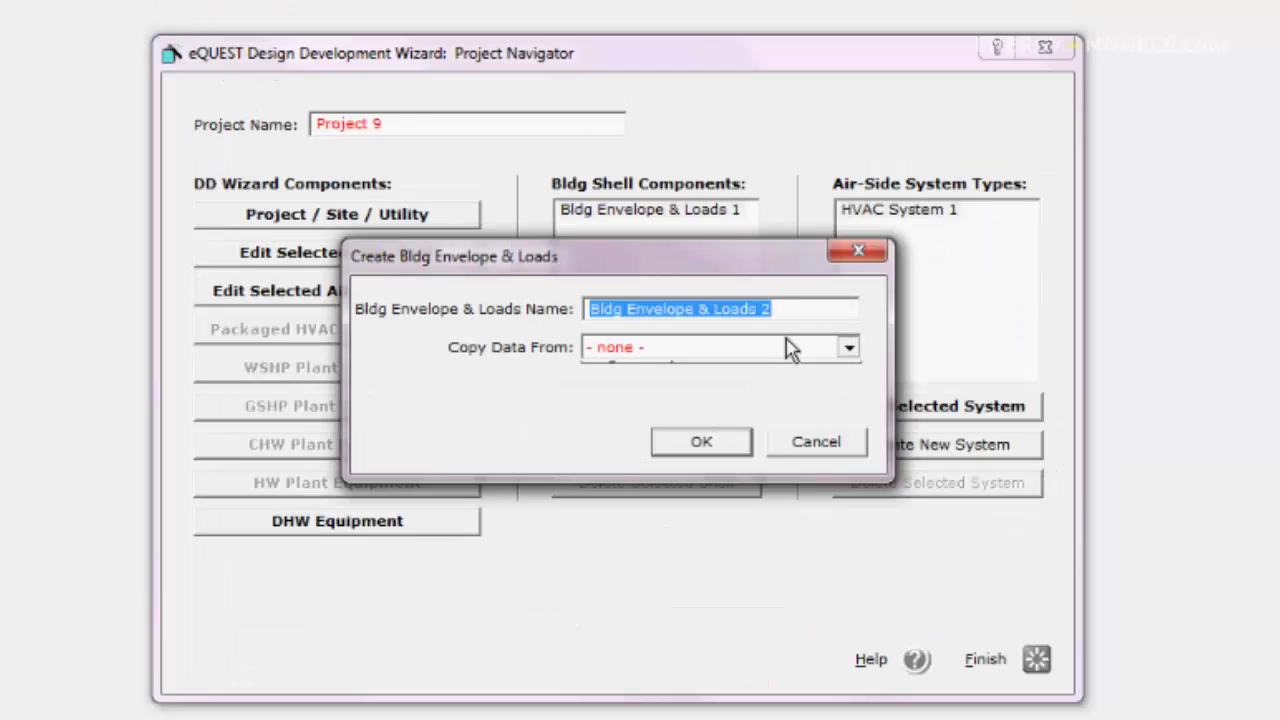
left_click(786, 349)
left_click(725, 368)
left_click(722, 448)
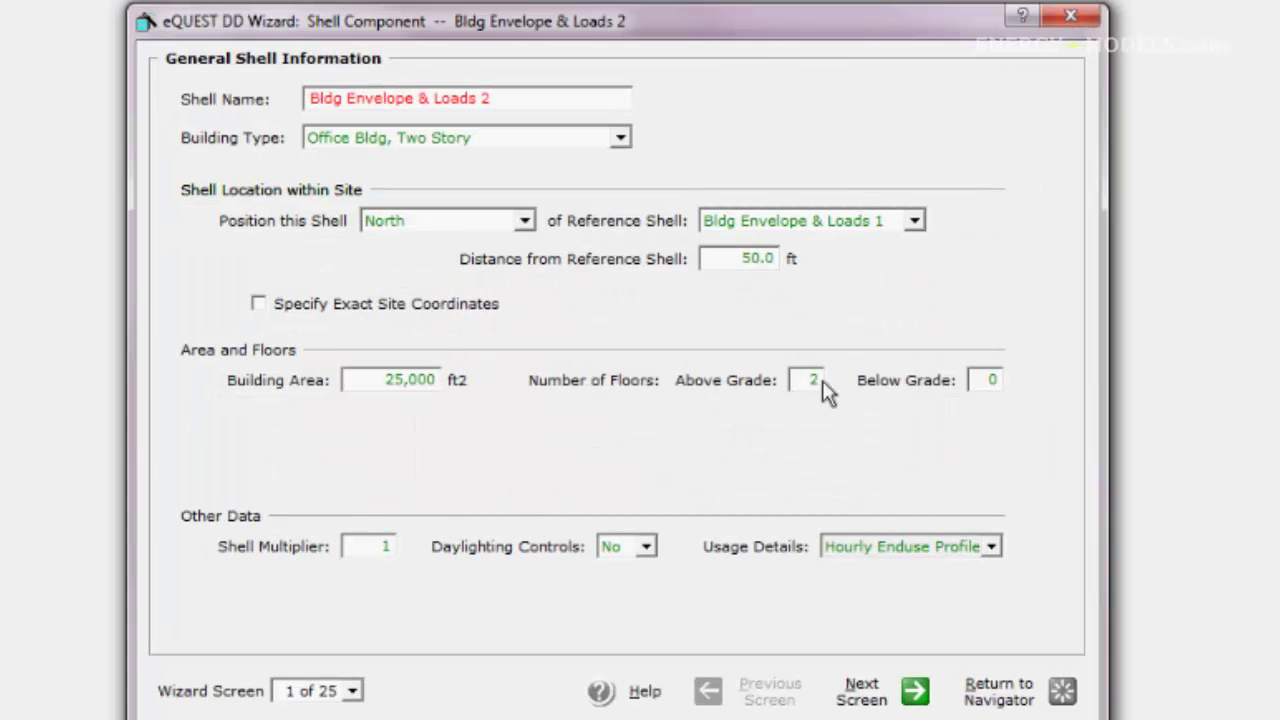
double_click(814, 380)
type("1")
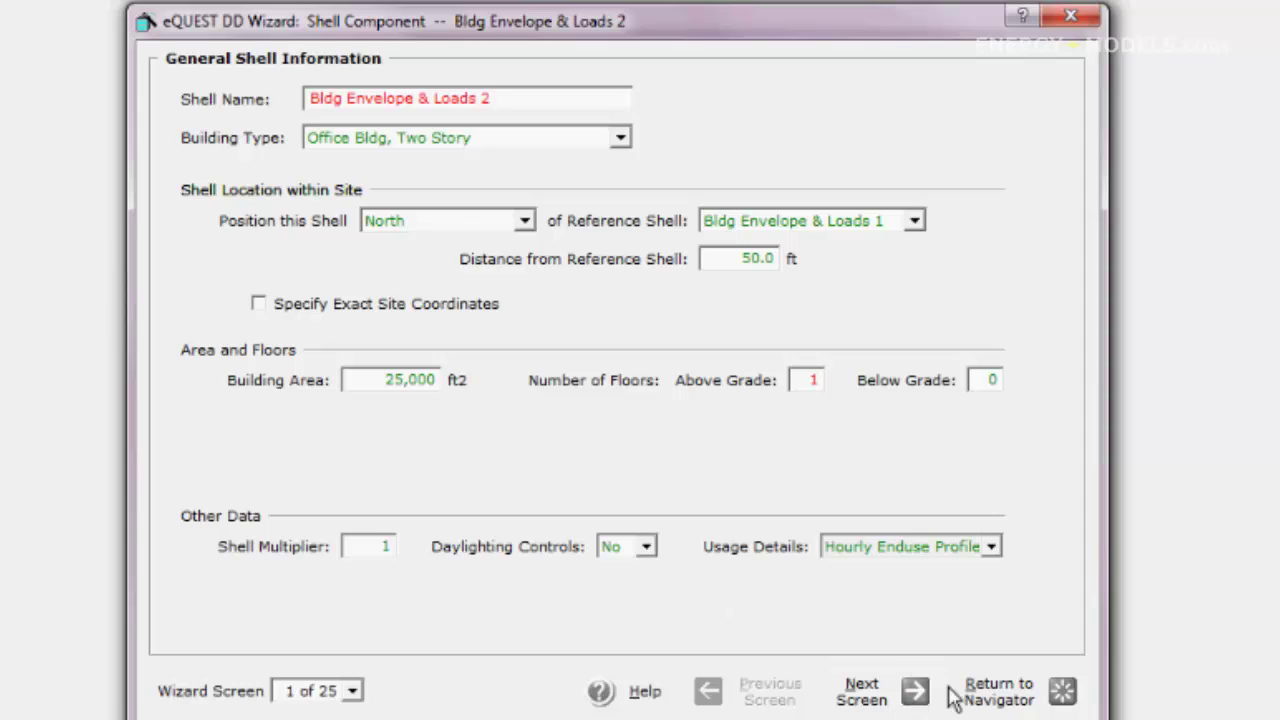
Give the second shell 10,000 ft2 and place it Immediately Above at X 0, Y 0
double_click(380, 388)
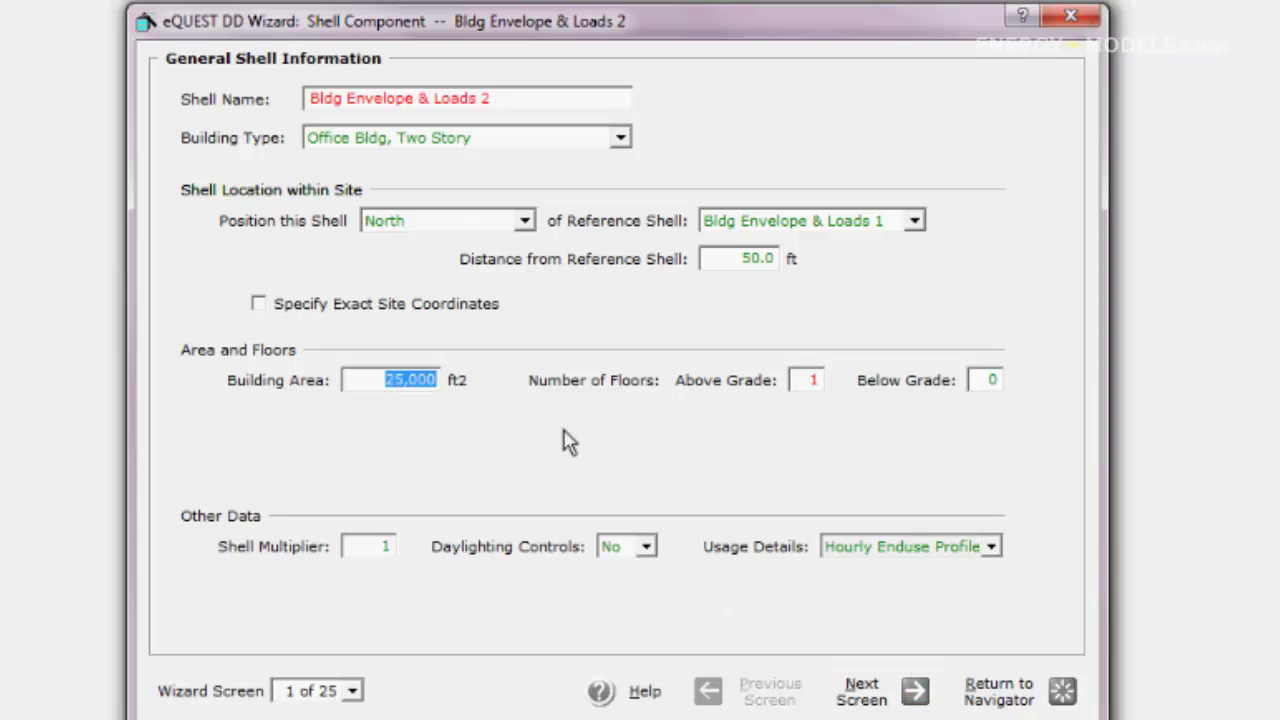
type("10000")
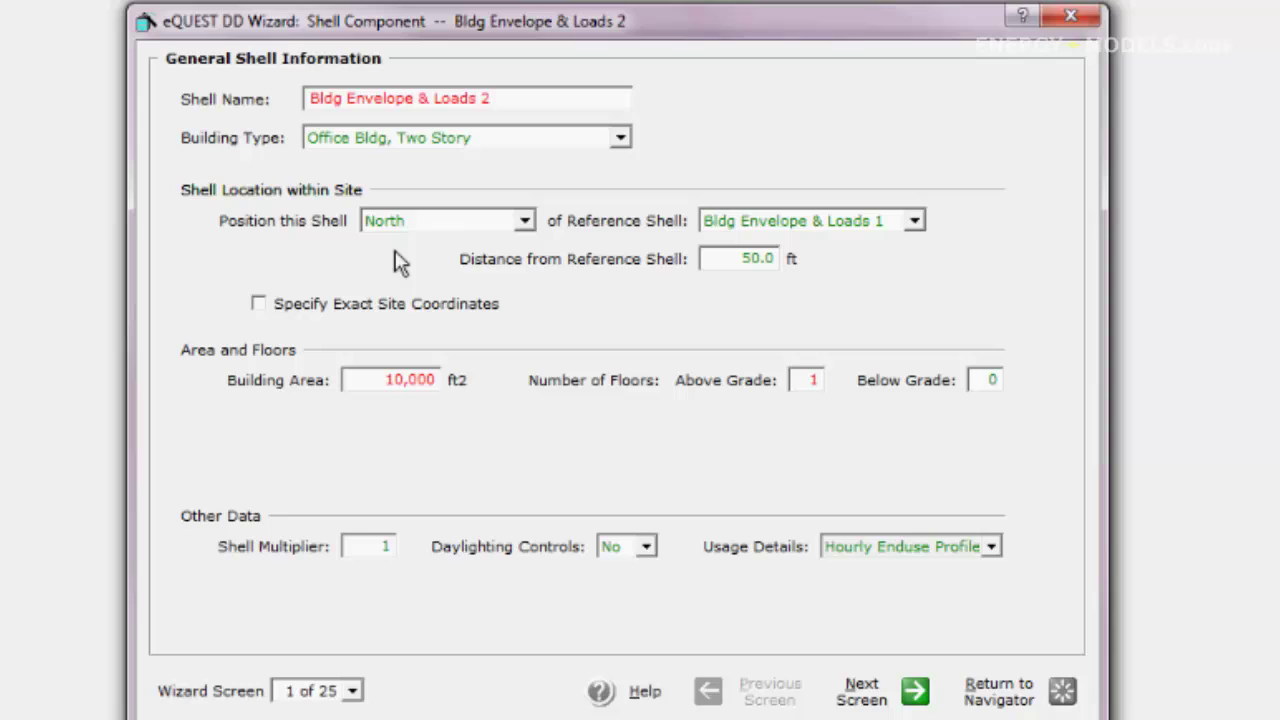
left_click(277, 300)
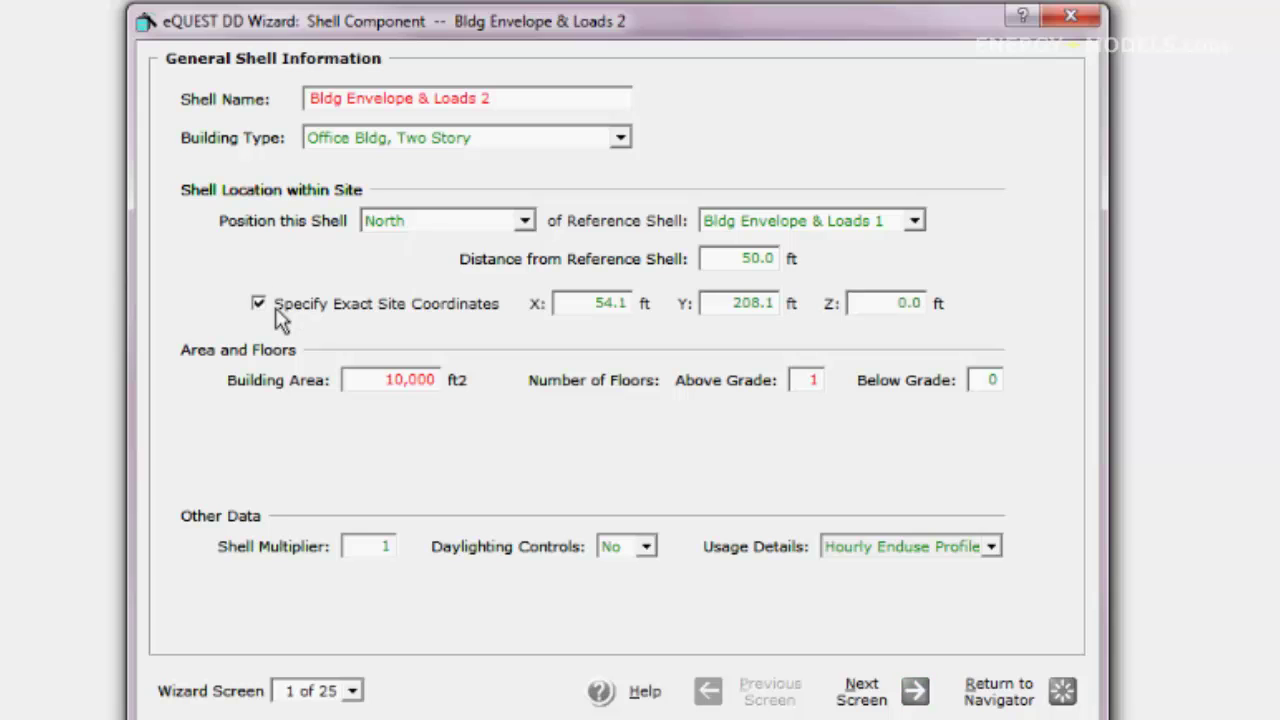
left_click(430, 222)
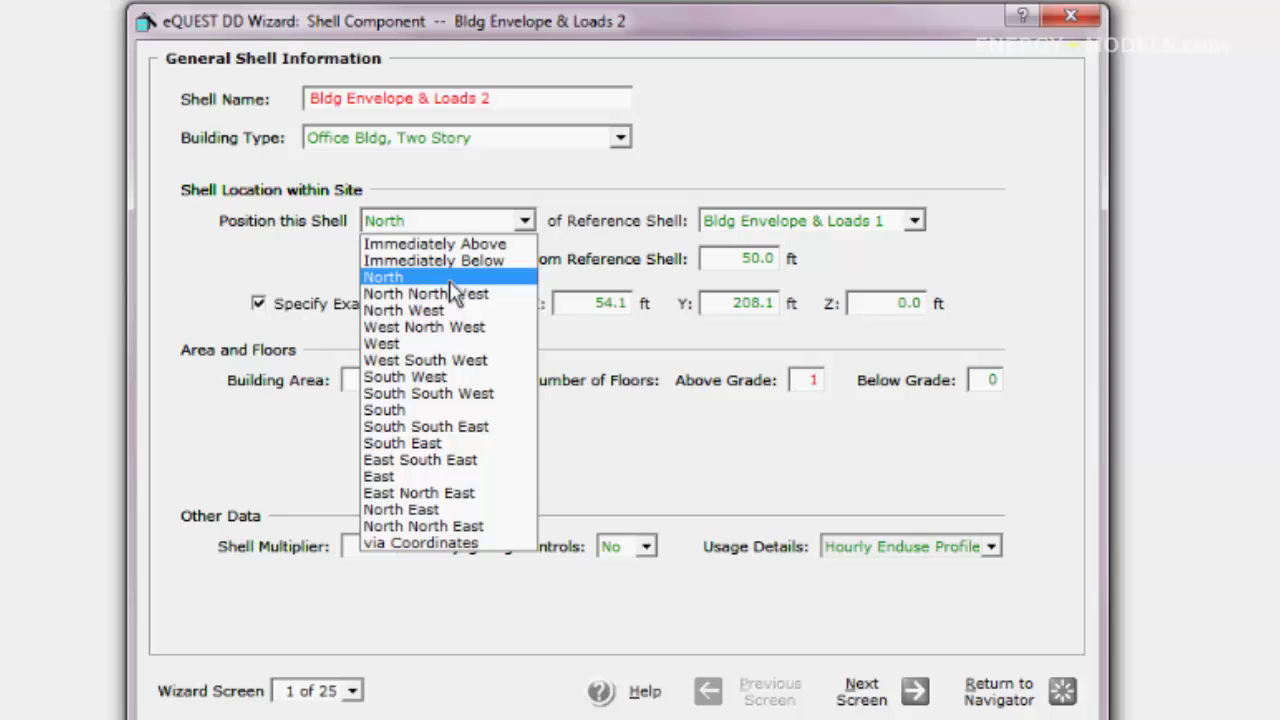
left_click(463, 246)
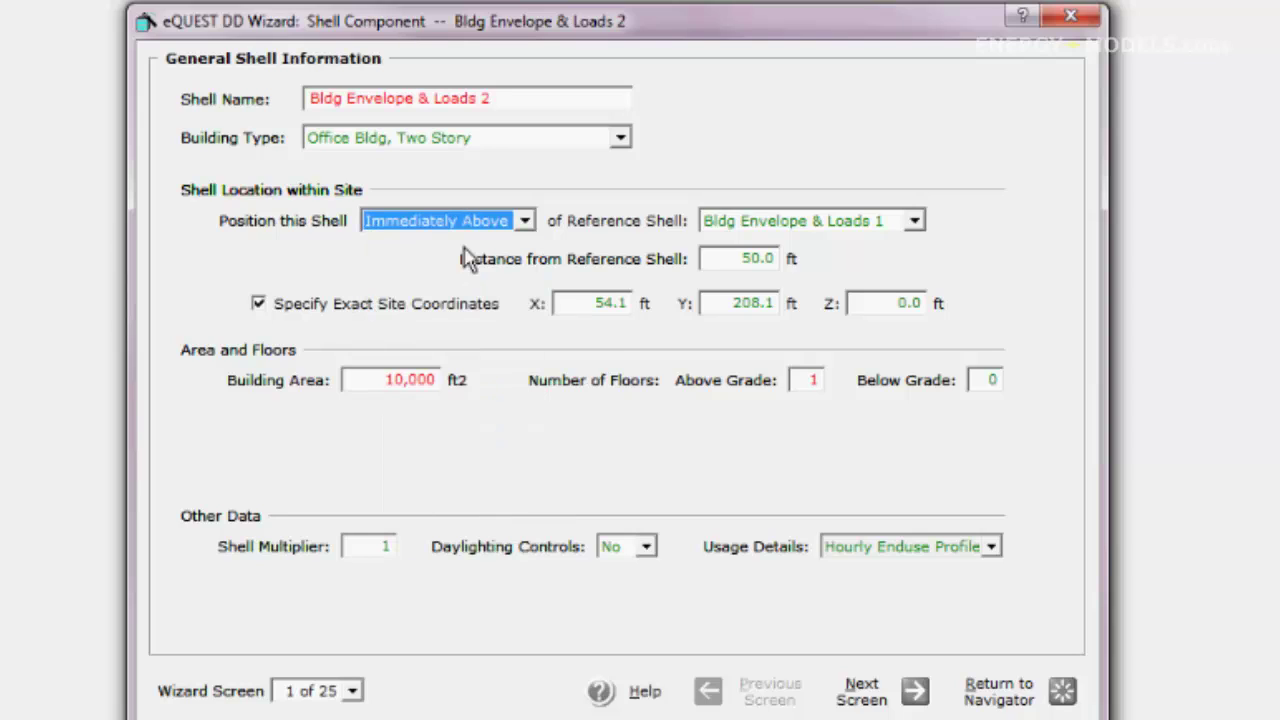
left_click(583, 312)
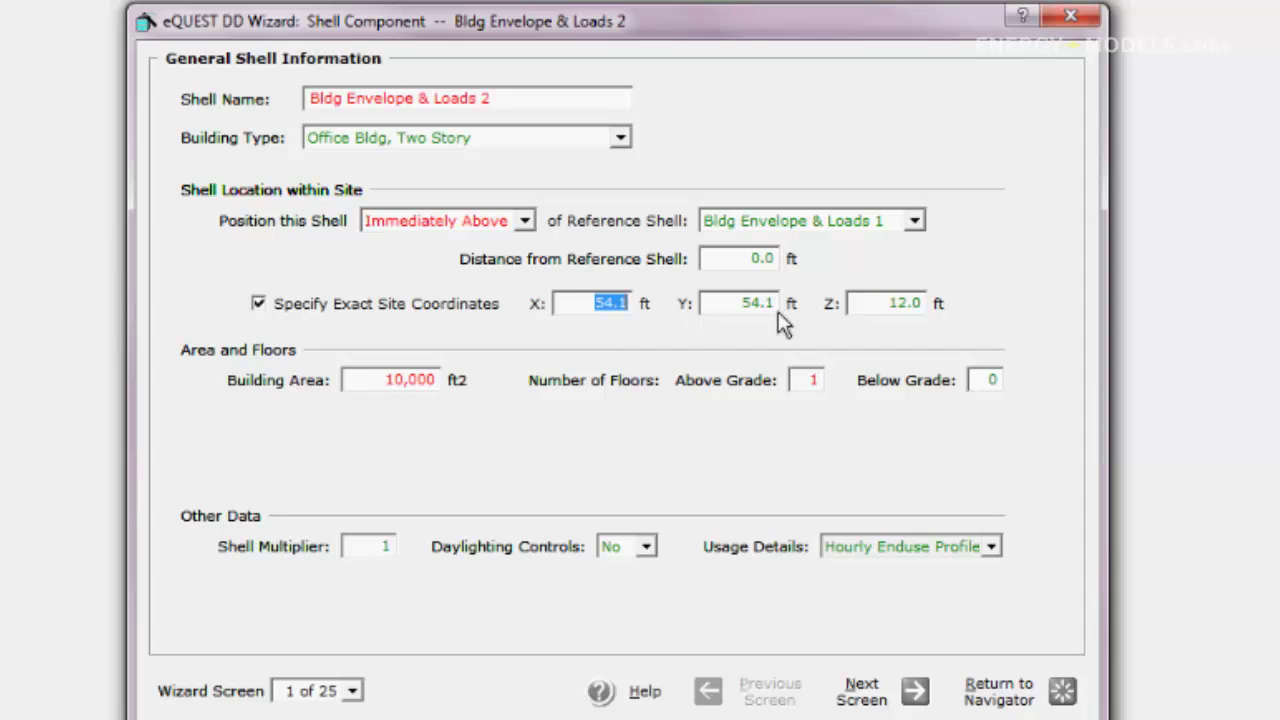
type("0")
double_click(758, 303)
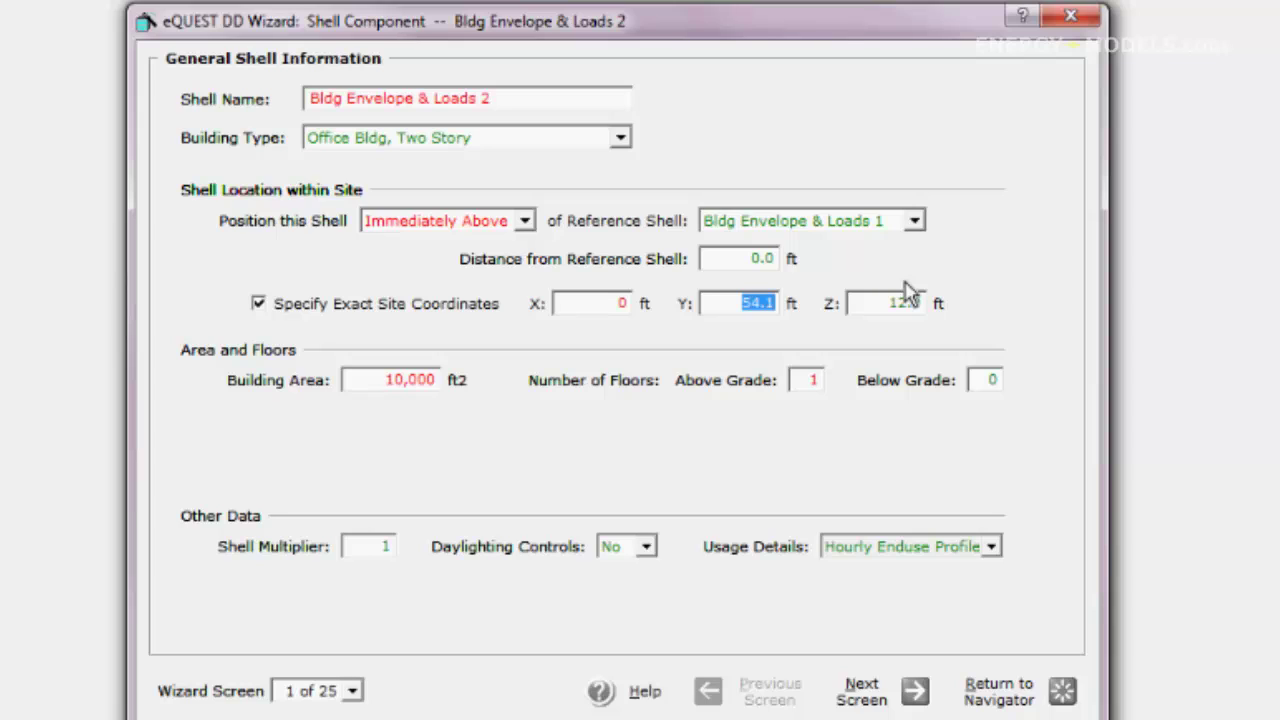
type("0")
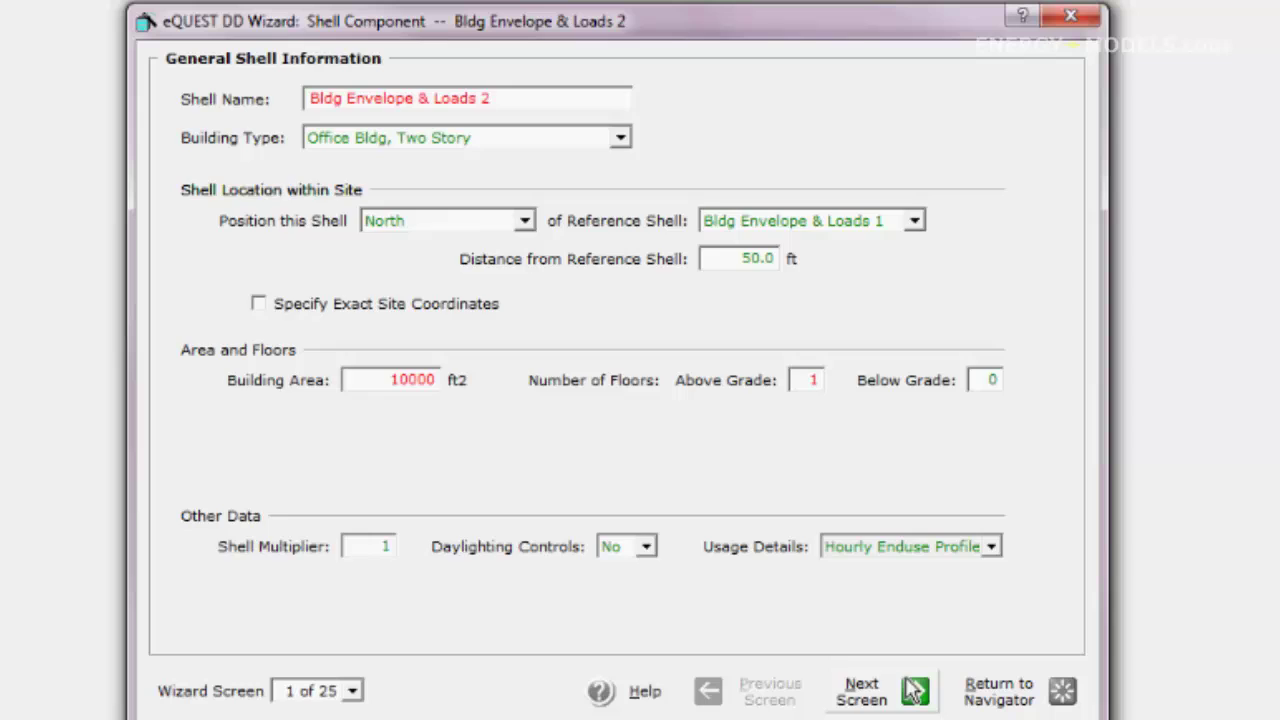
Set the second shell's footprint dimensions to X1 50 ft and Y1 50 ft
left_click(862, 690)
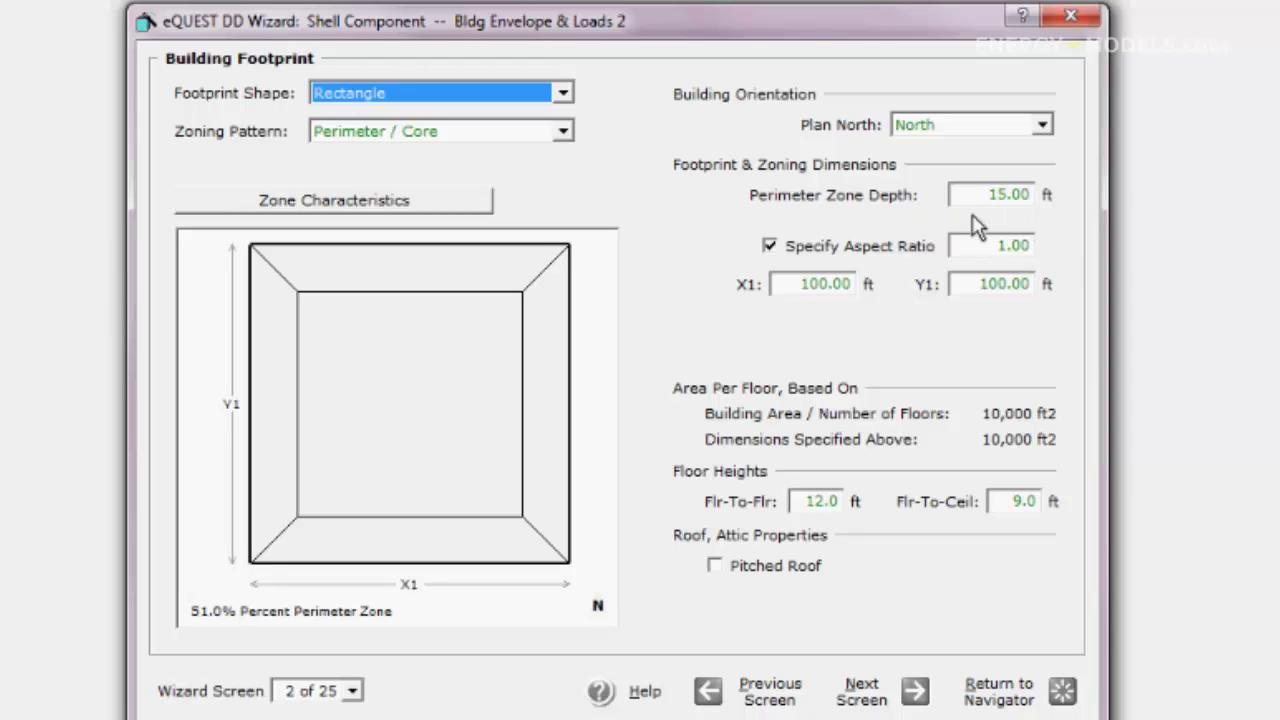
left_click(808, 285)
type("25")
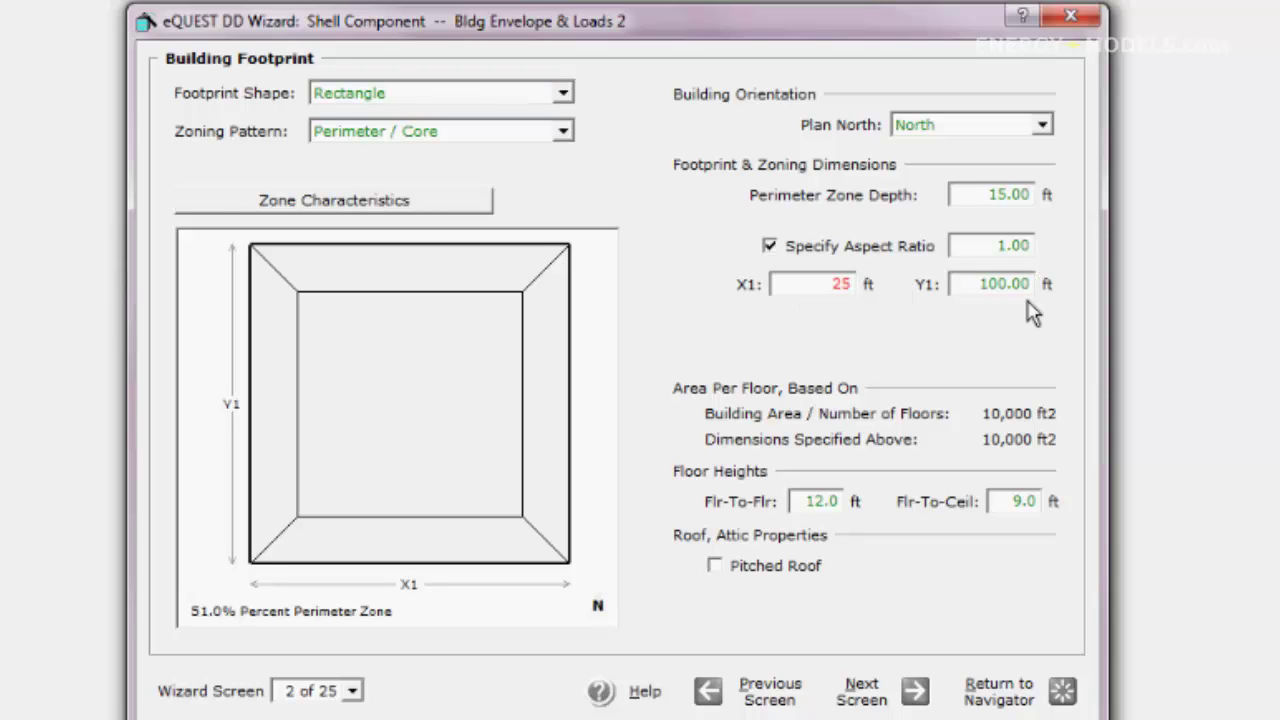
left_click(963, 288)
type("25")
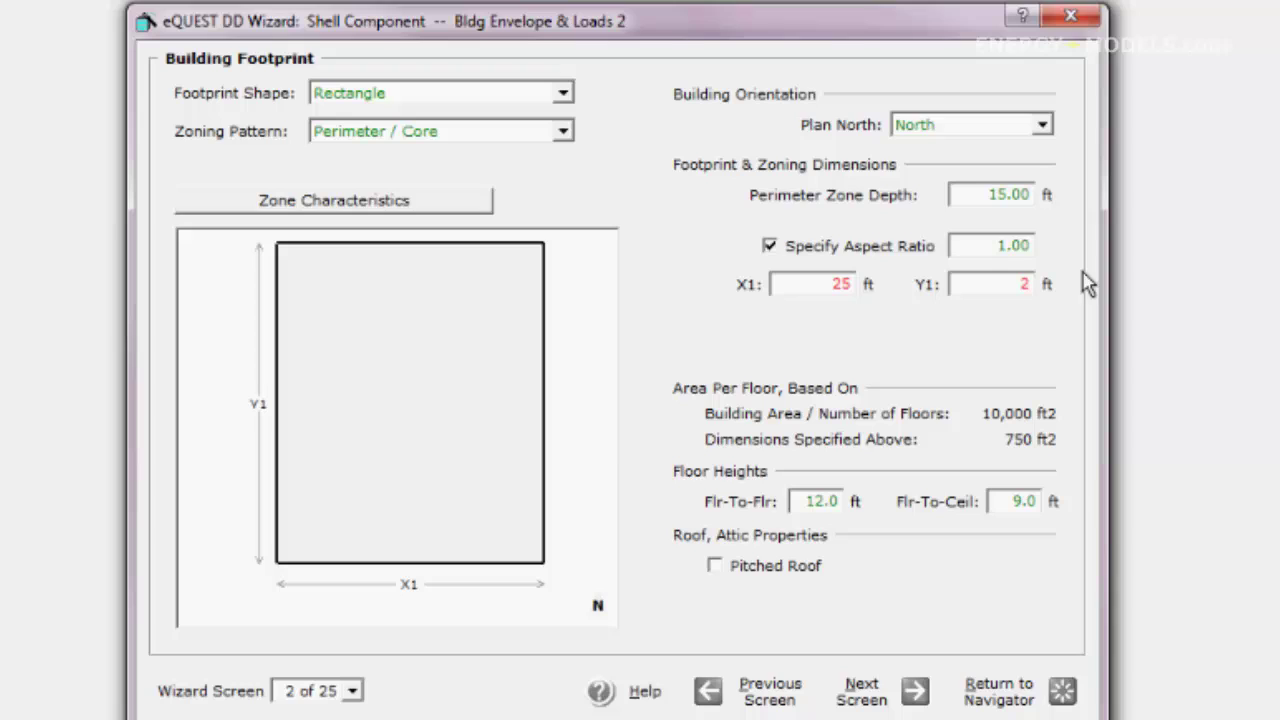
left_click(830, 284)
type("50")
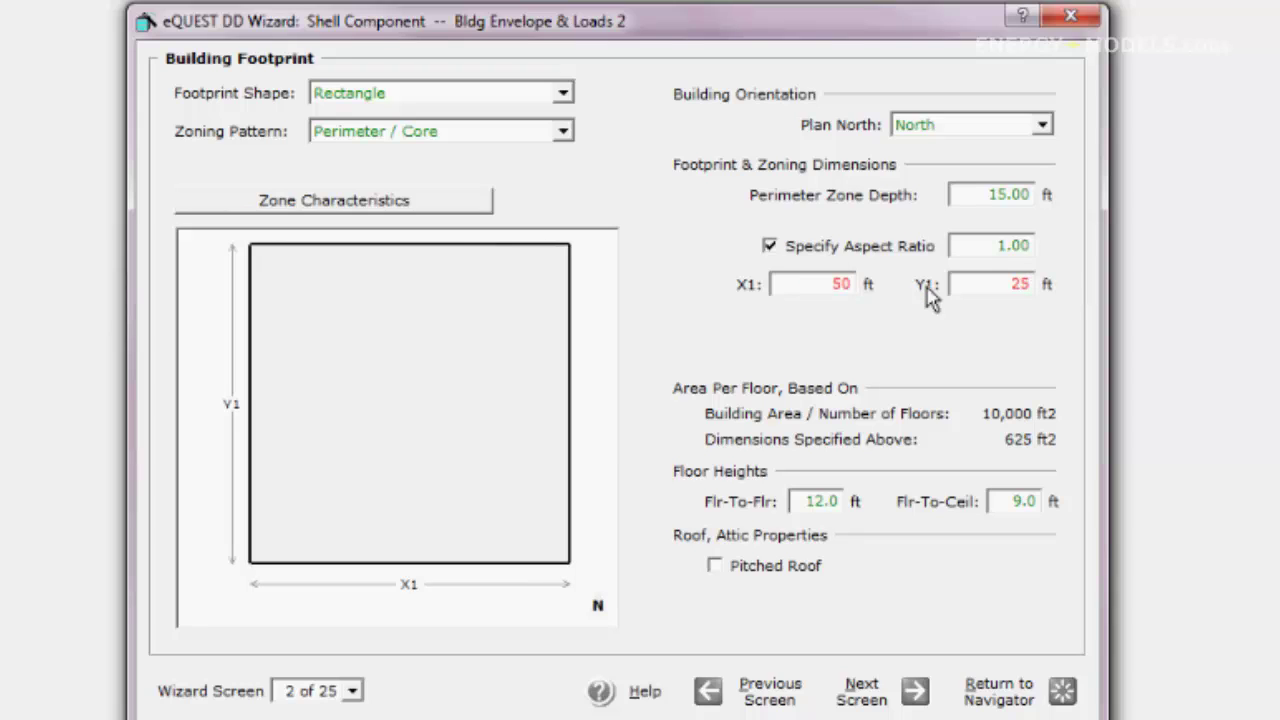
left_click(978, 287)
type("560")
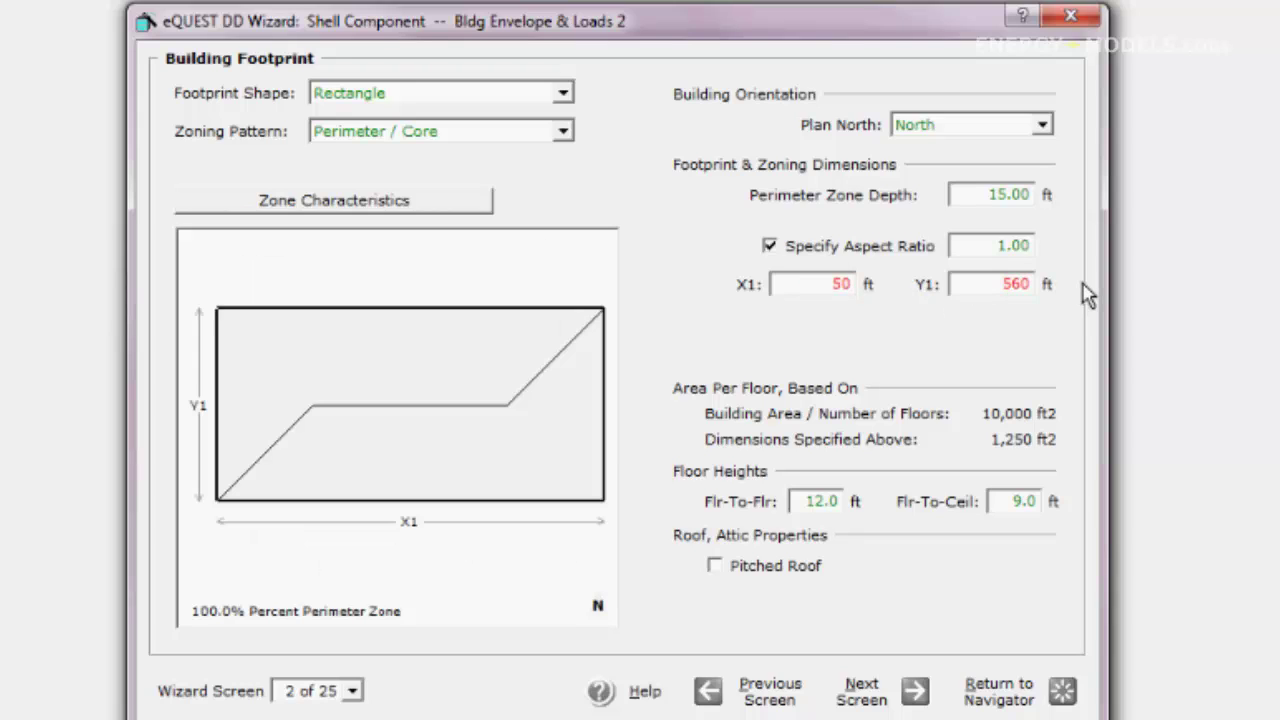
key("BackSpace")
key("BackSpace")
type("0")
left_click(821, 286)
key("Tab")
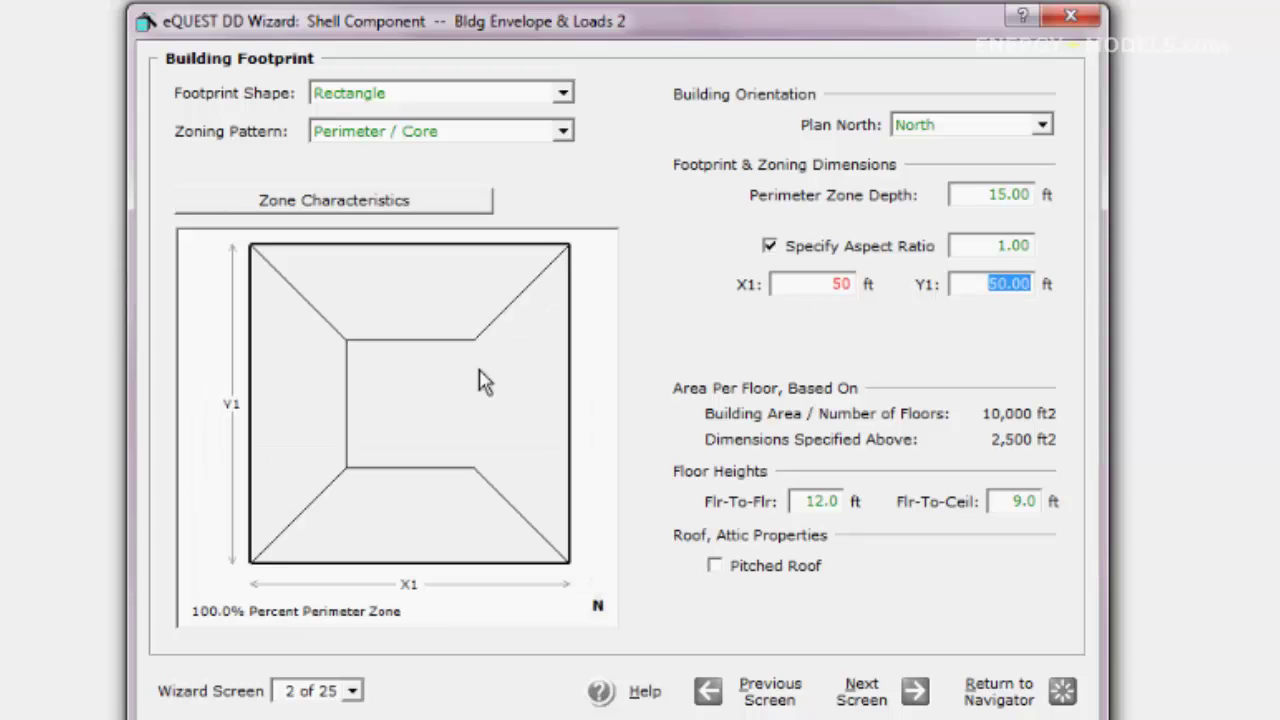
Set the first shell's roof construction to No Exterior Exposure (adiabatic)
left_click(968, 690)
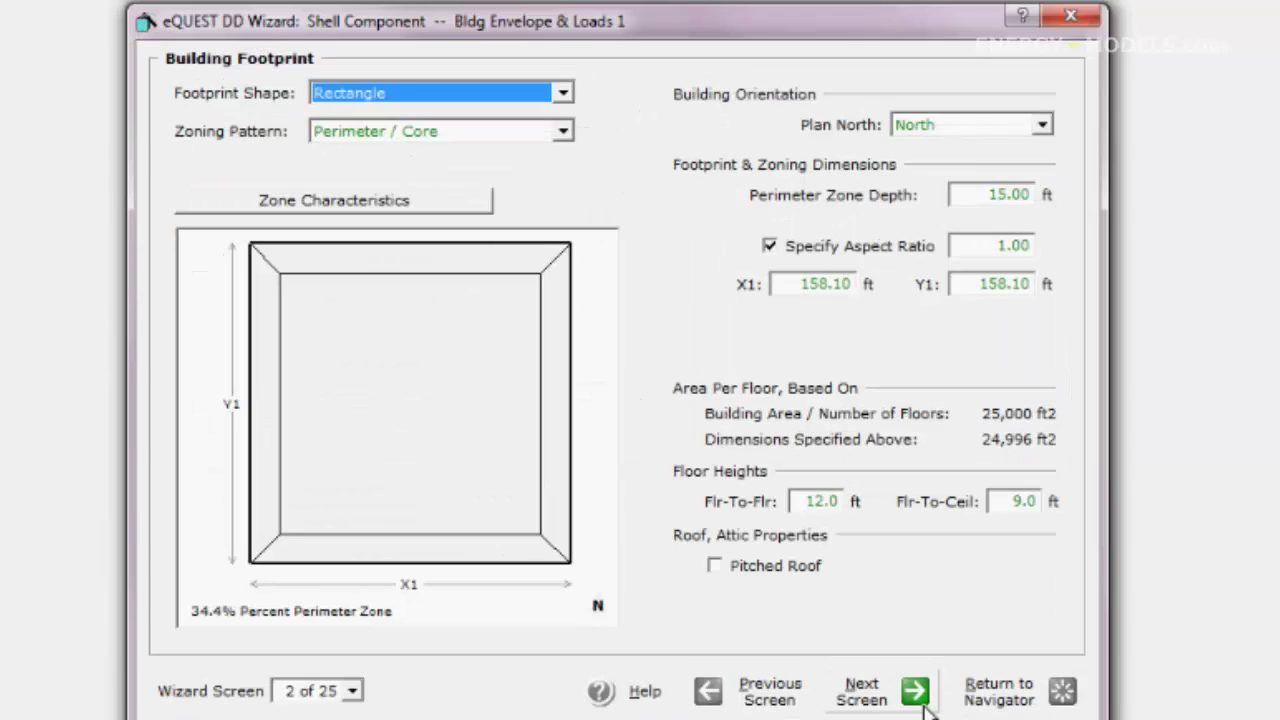
left_click(890, 700)
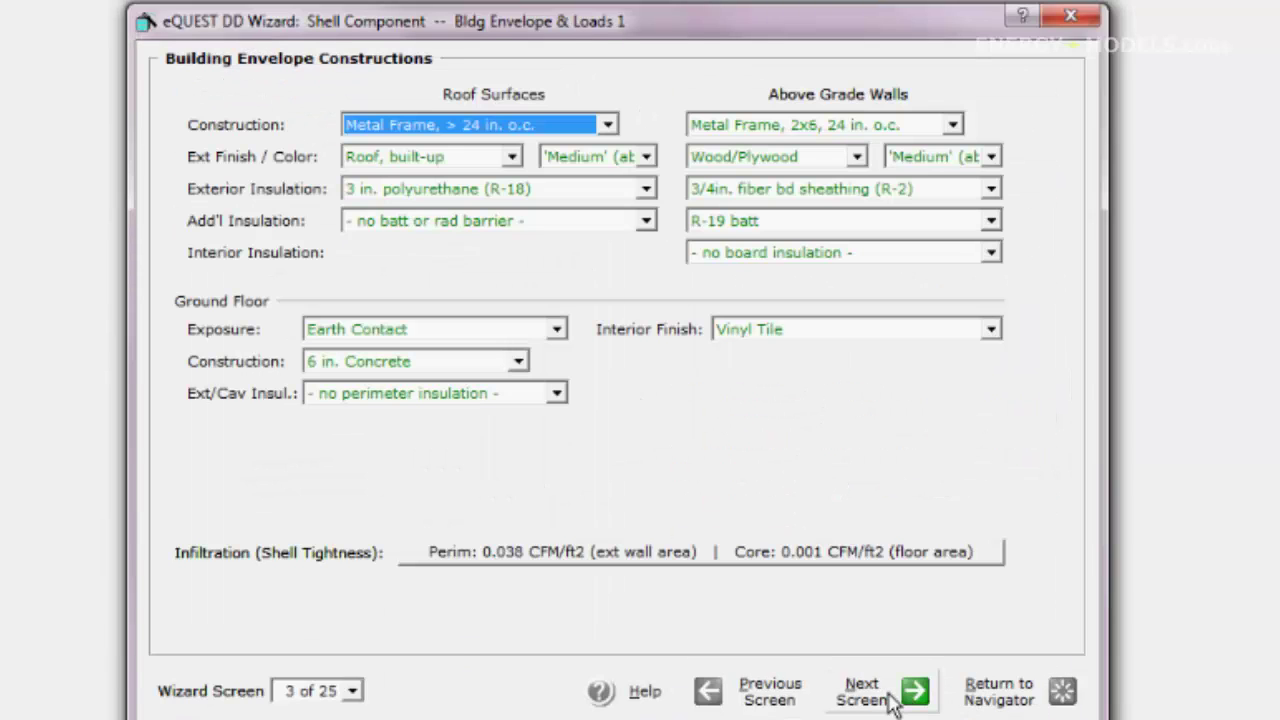
left_click(580, 127)
left_click(420, 318)
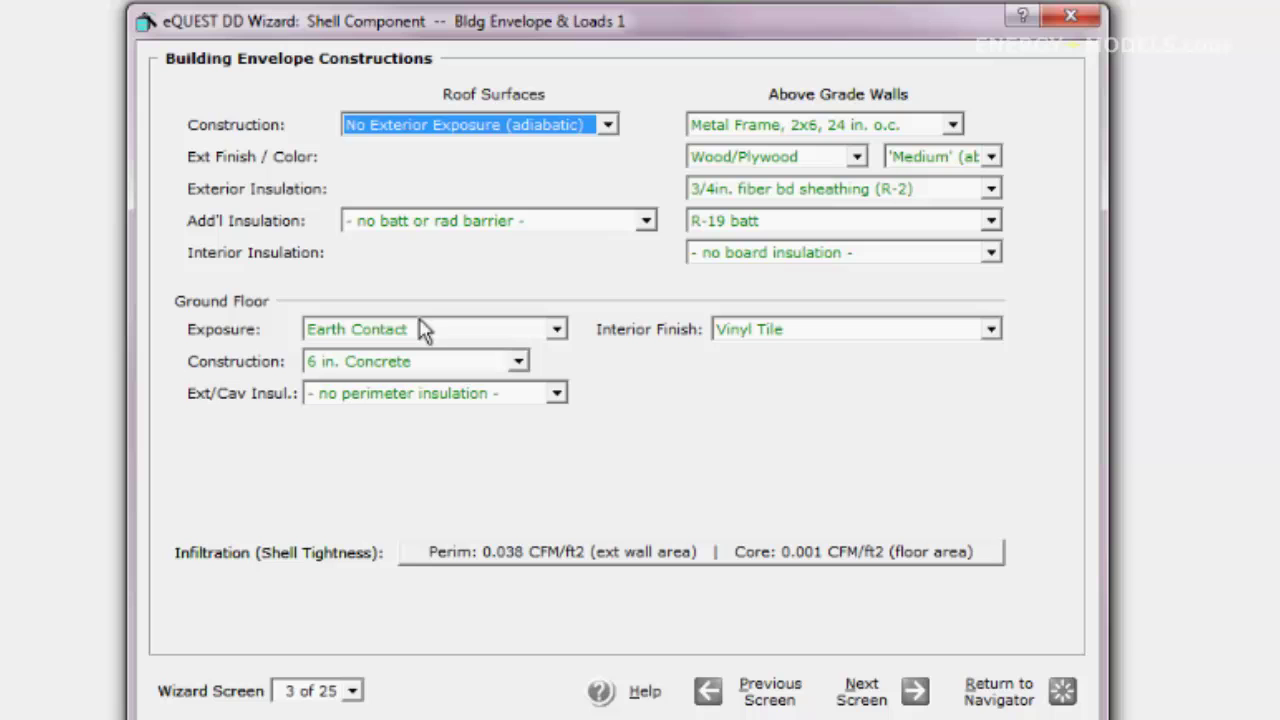
Return to the navigator and open Bldg Envelope & Loads 2 for editing
left_click(1000, 692)
left_click(651, 229)
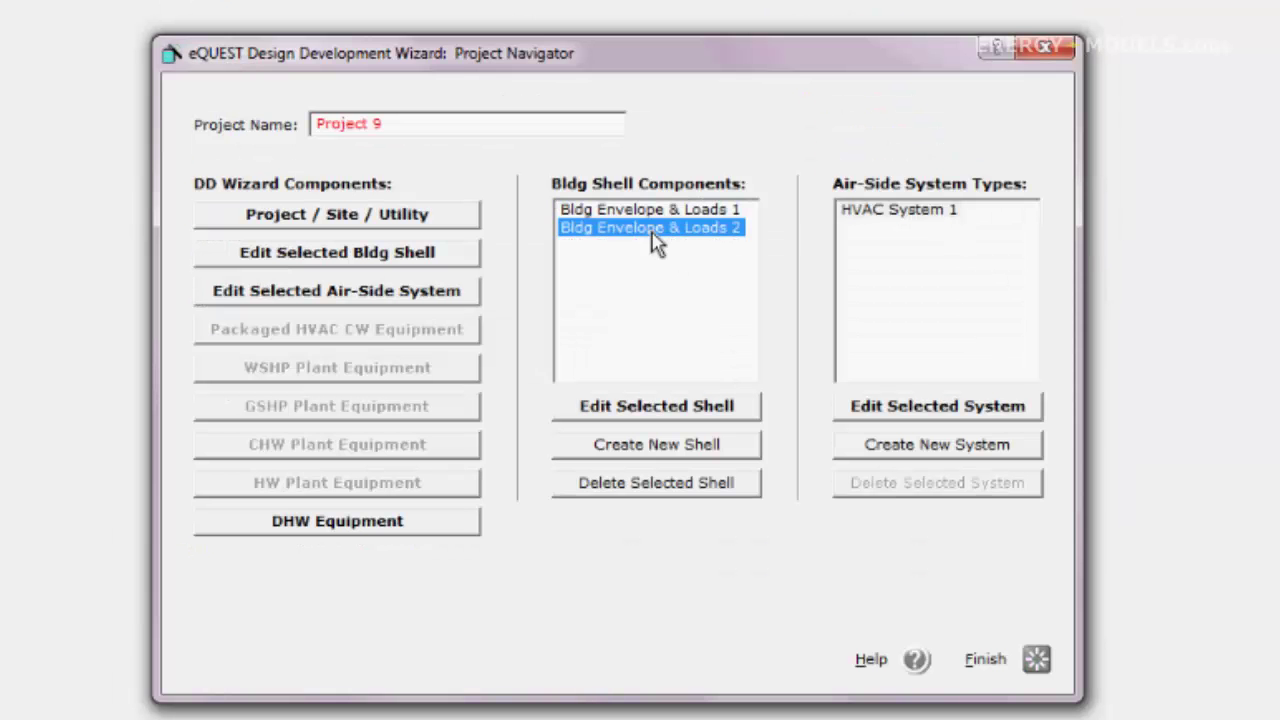
double_click(655, 229)
Set the second shell's Ground Floor Exposure to Over Conditioned Space (adiabatic) and exit the wizard
left_click(858, 692)
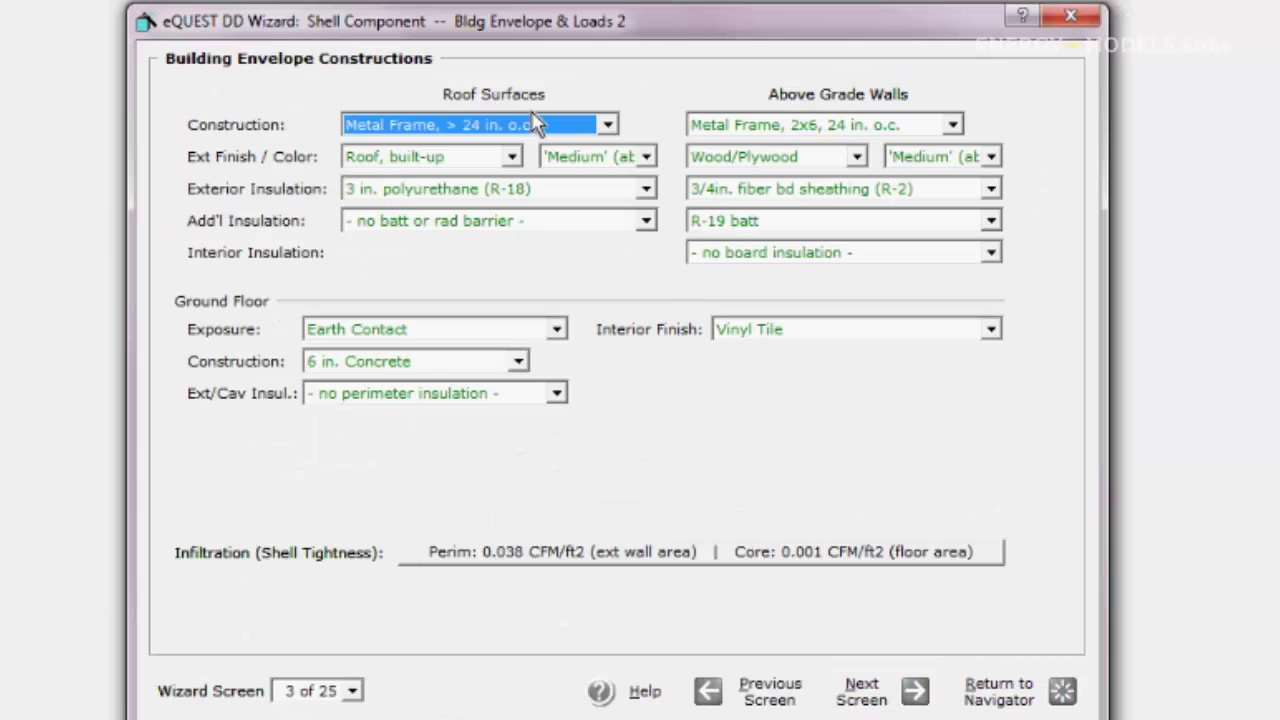
left_click(529, 330)
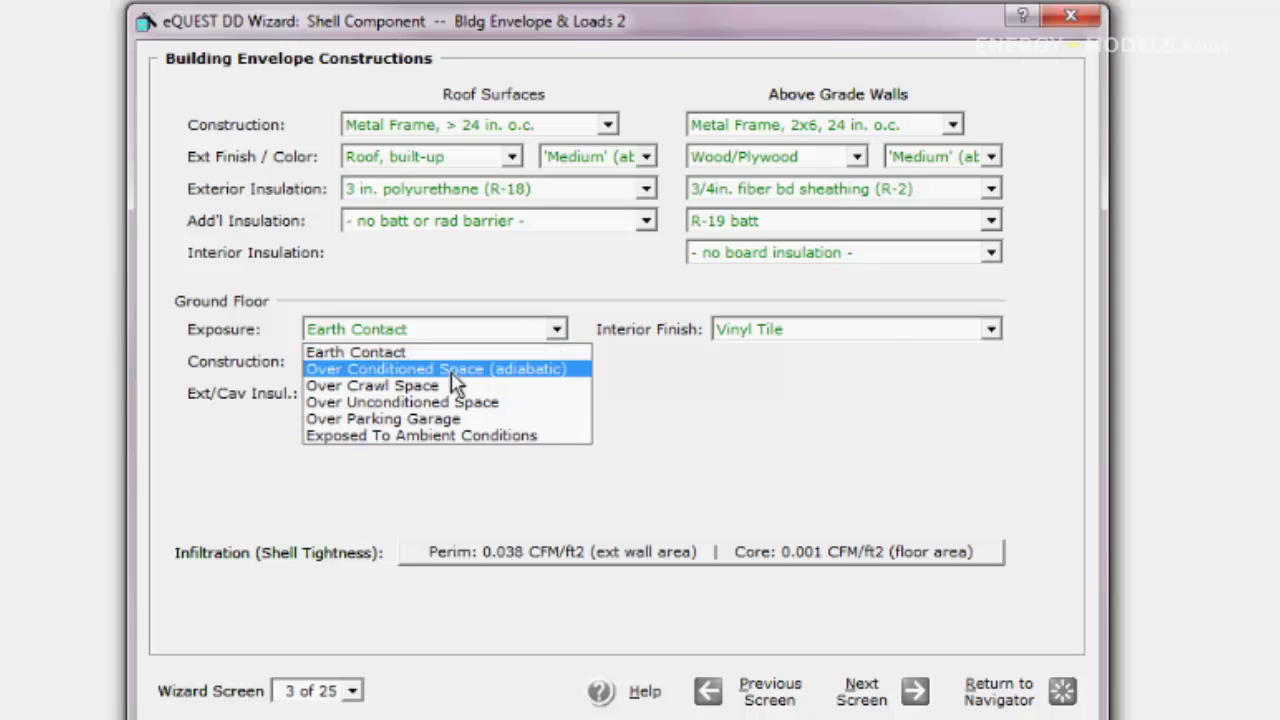
left_click(500, 369)
left_click(1058, 688)
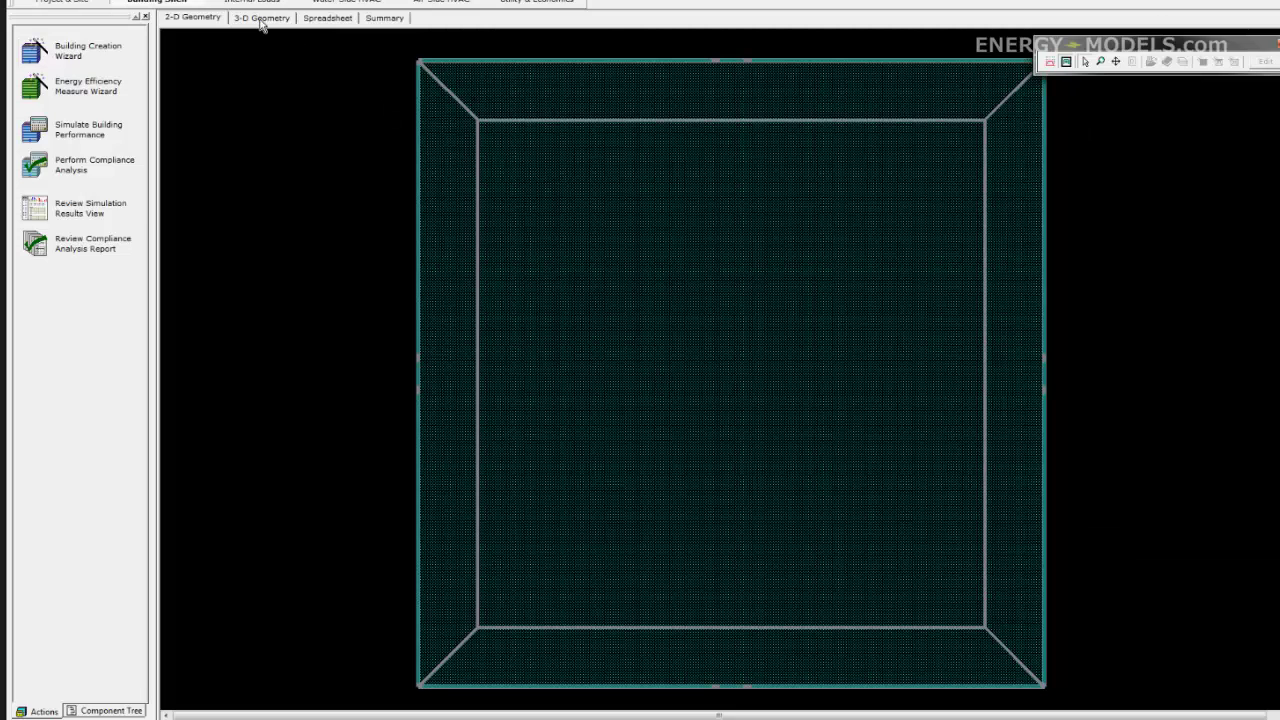
View the stacked shells in 3-D with the component tree and select EL1 South Wall
left_click(262, 19)
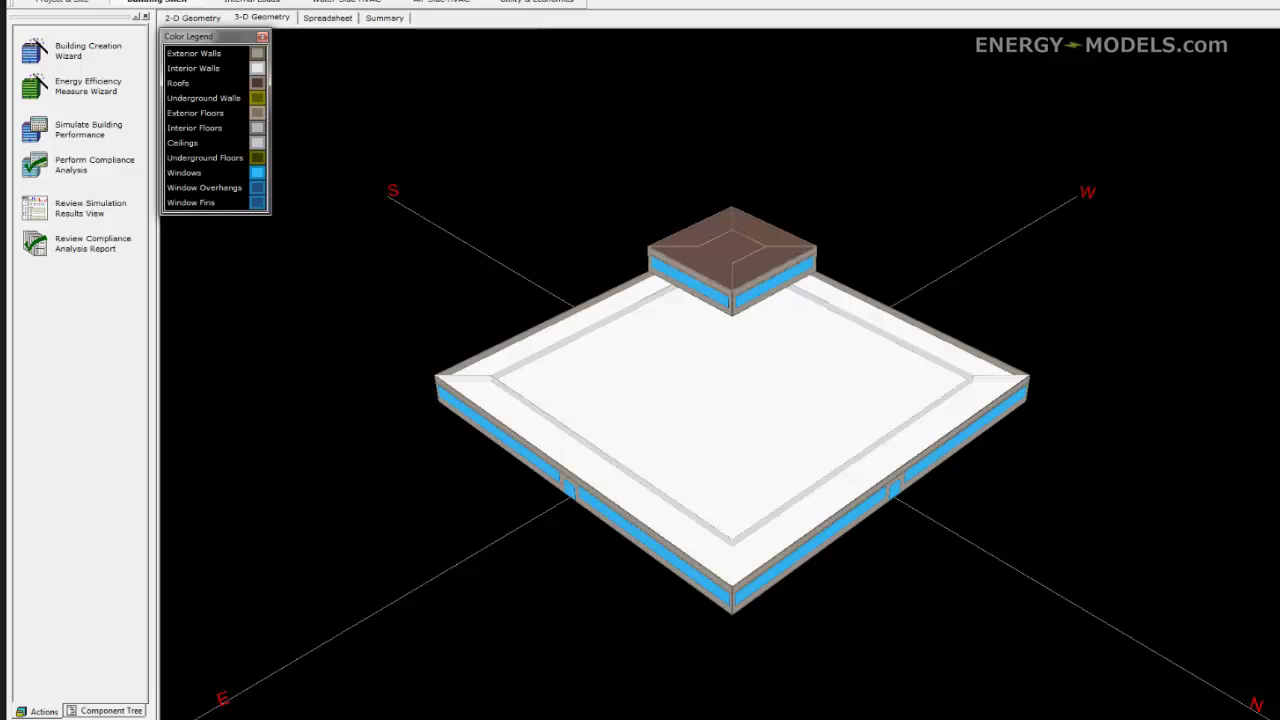
left_click_drag(486, 220, 477, 175)
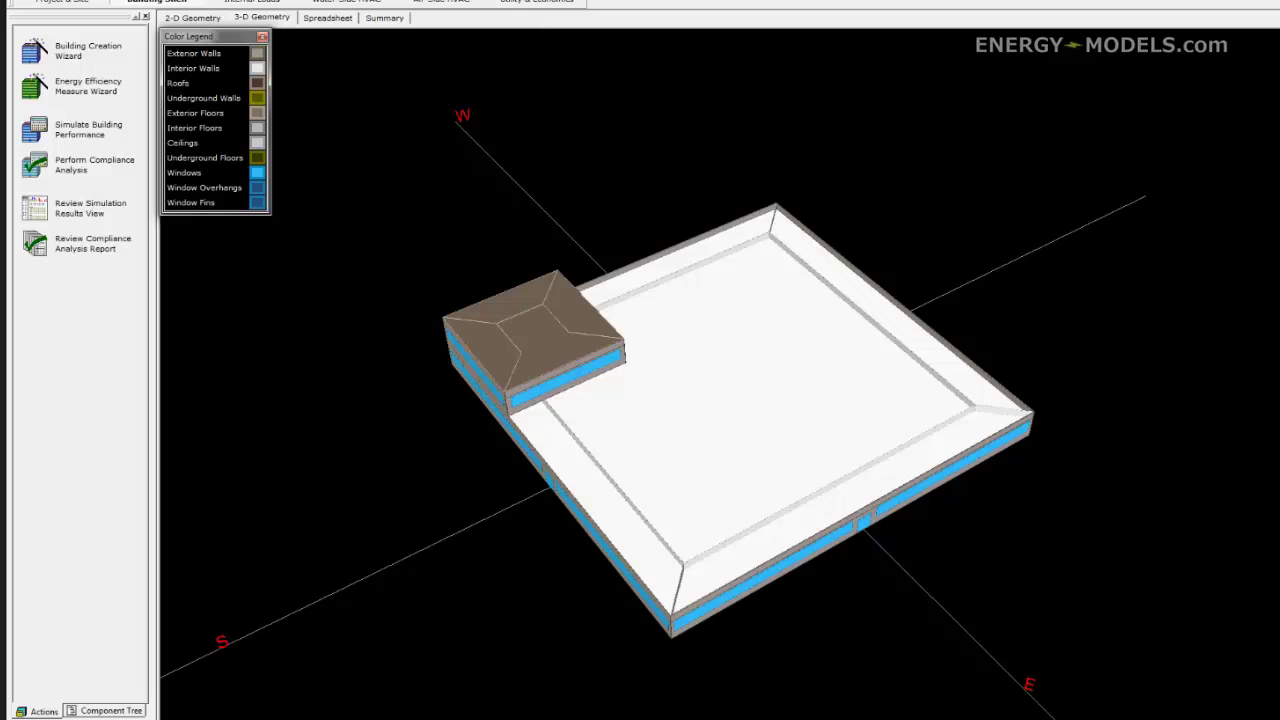
left_click(130, 3)
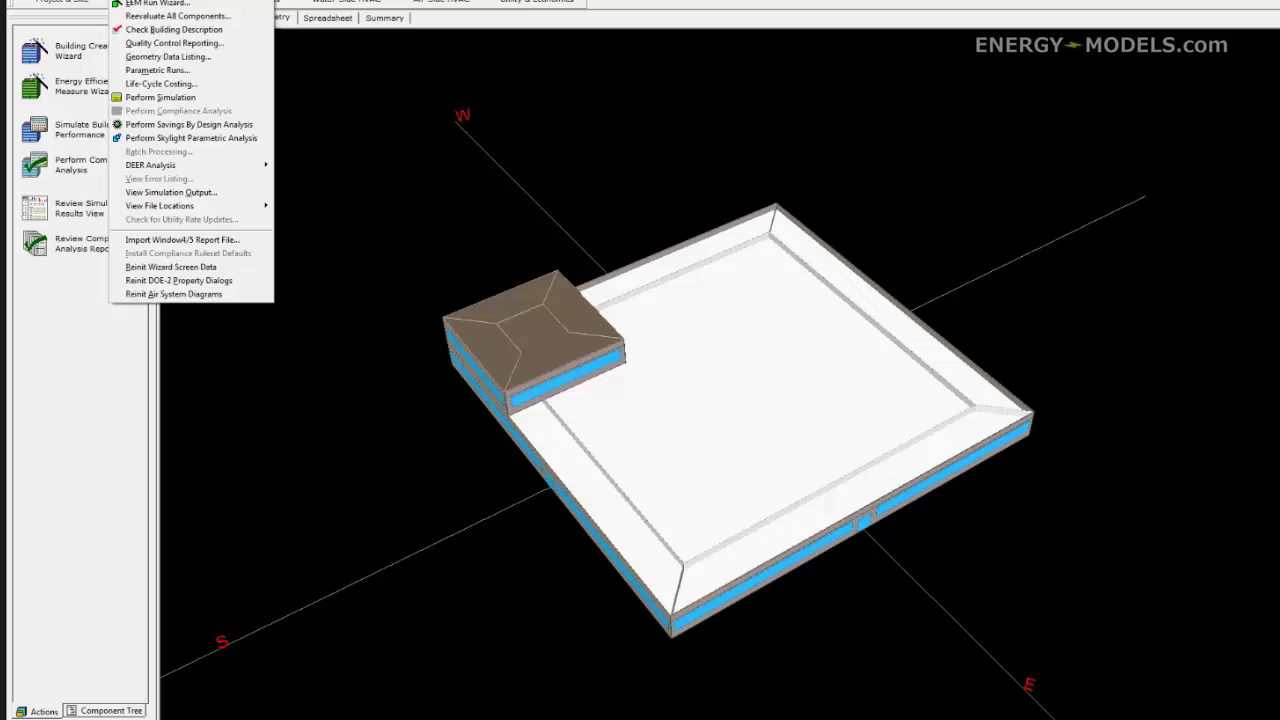
left_click(180, 47)
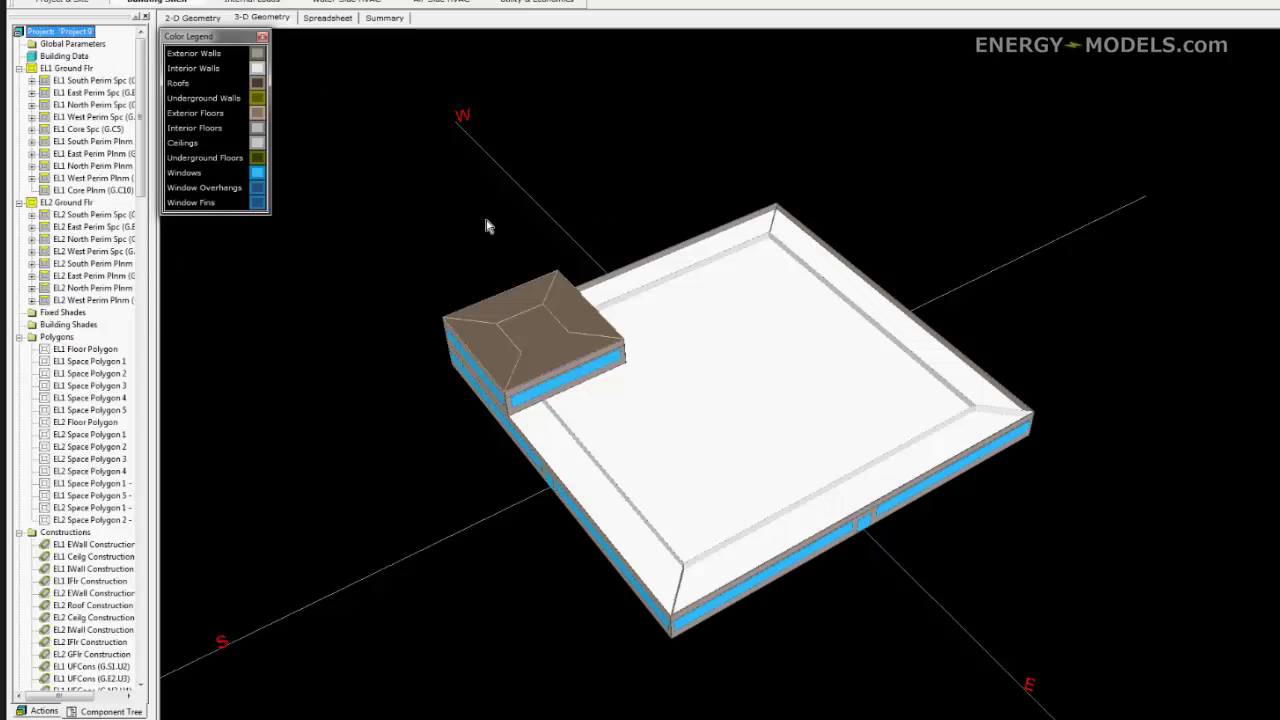
mouse_move(483, 212)
left_mouse_down()
mouse_move(430, 222)
mouse_move(569, 460)
mouse_move(543, 423)
mouse_move(509, 429)
mouse_move(510, 350)
mouse_move(555, 410)
left_mouse_up()
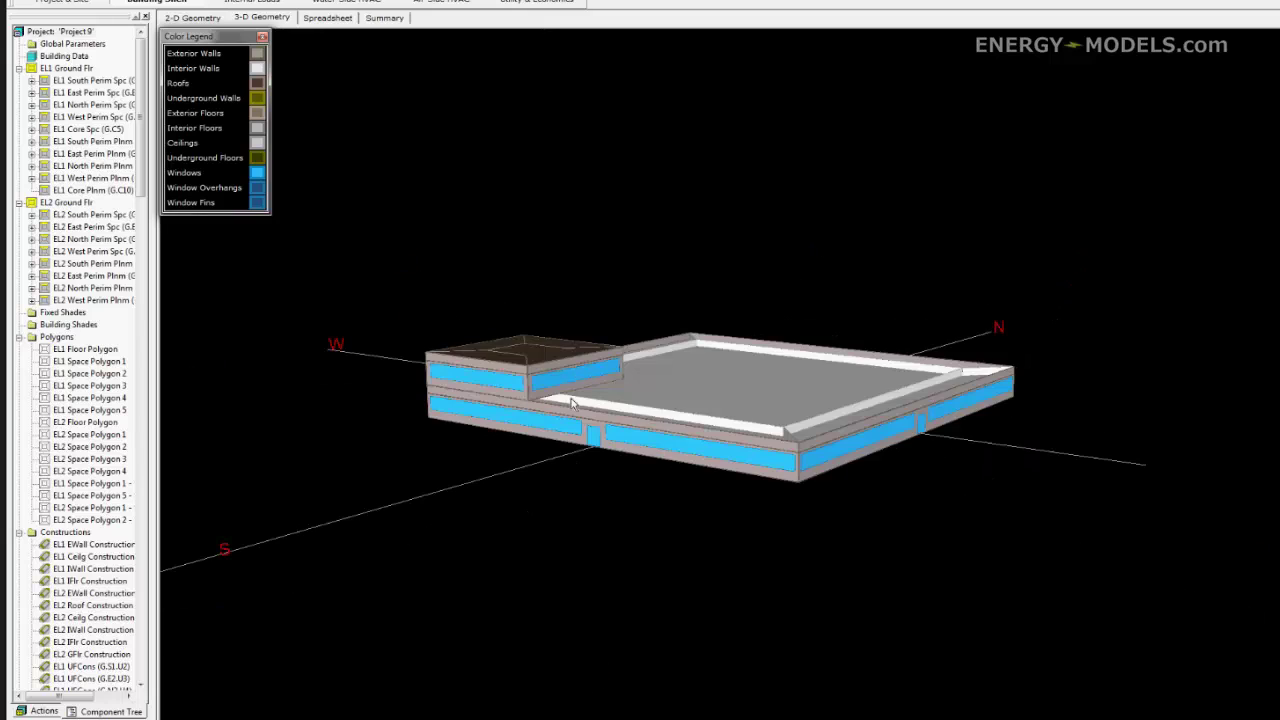
left_click(560, 414)
left_click(617, 419)
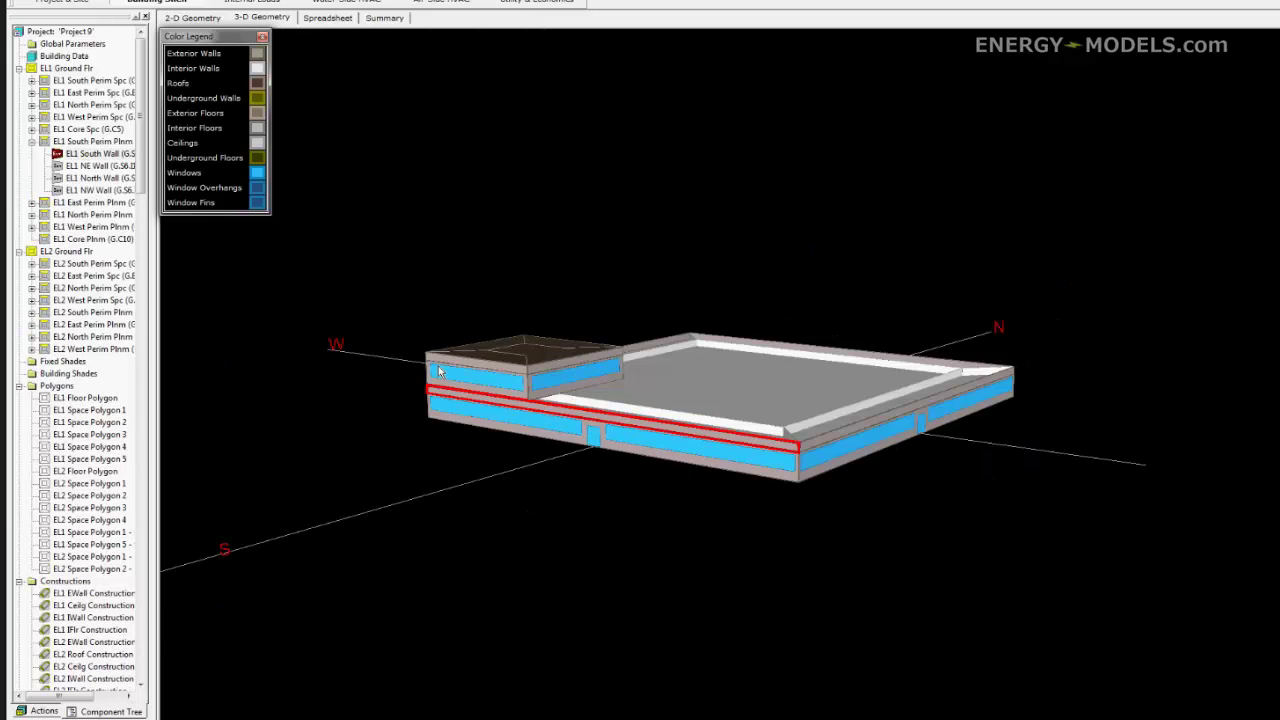
Create Exterior Wall 21 under EL1 South Perim Plnm as a copy of EL1 South Wall
right_click(150, 142)
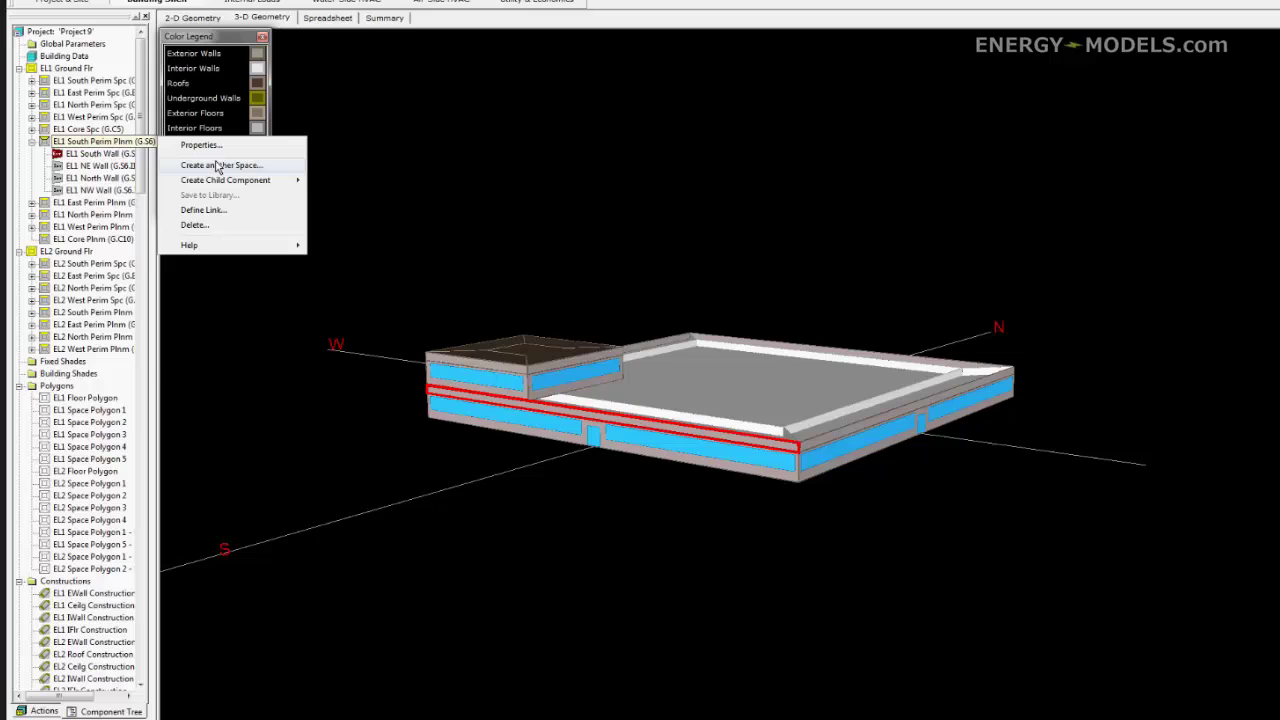
mouse_move(250, 180)
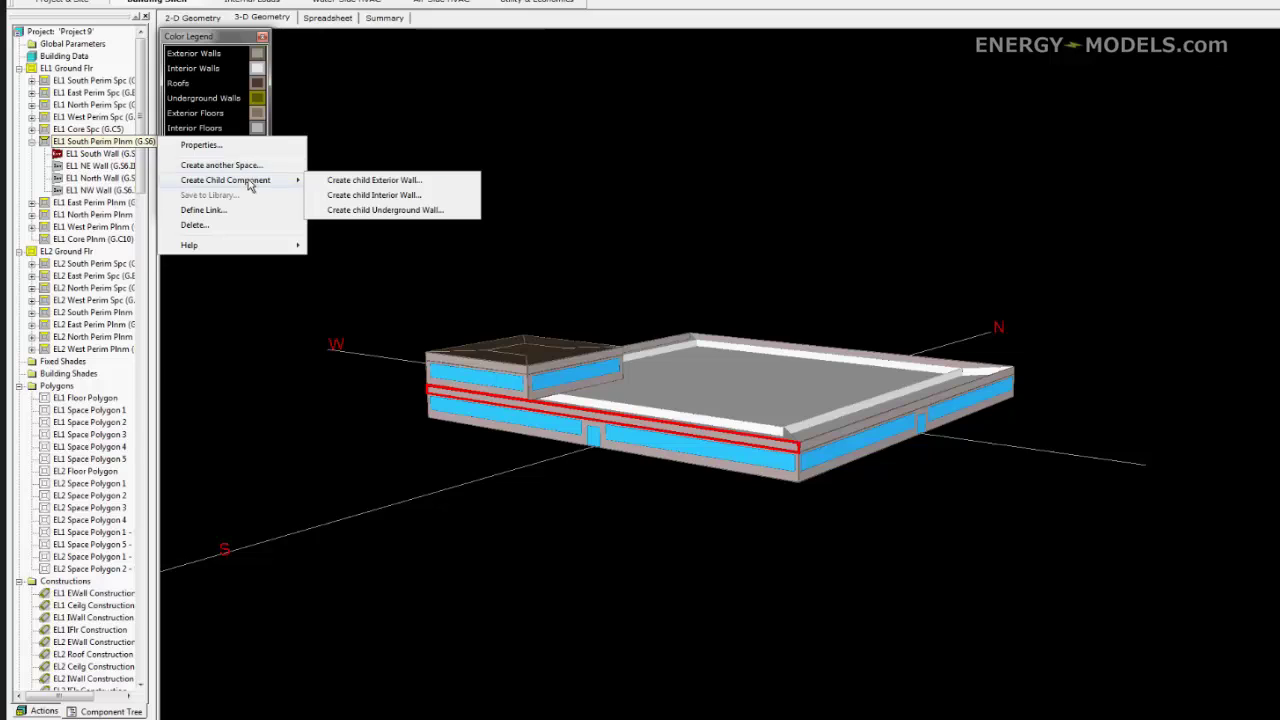
left_click(375, 180)
left_click(737, 308)
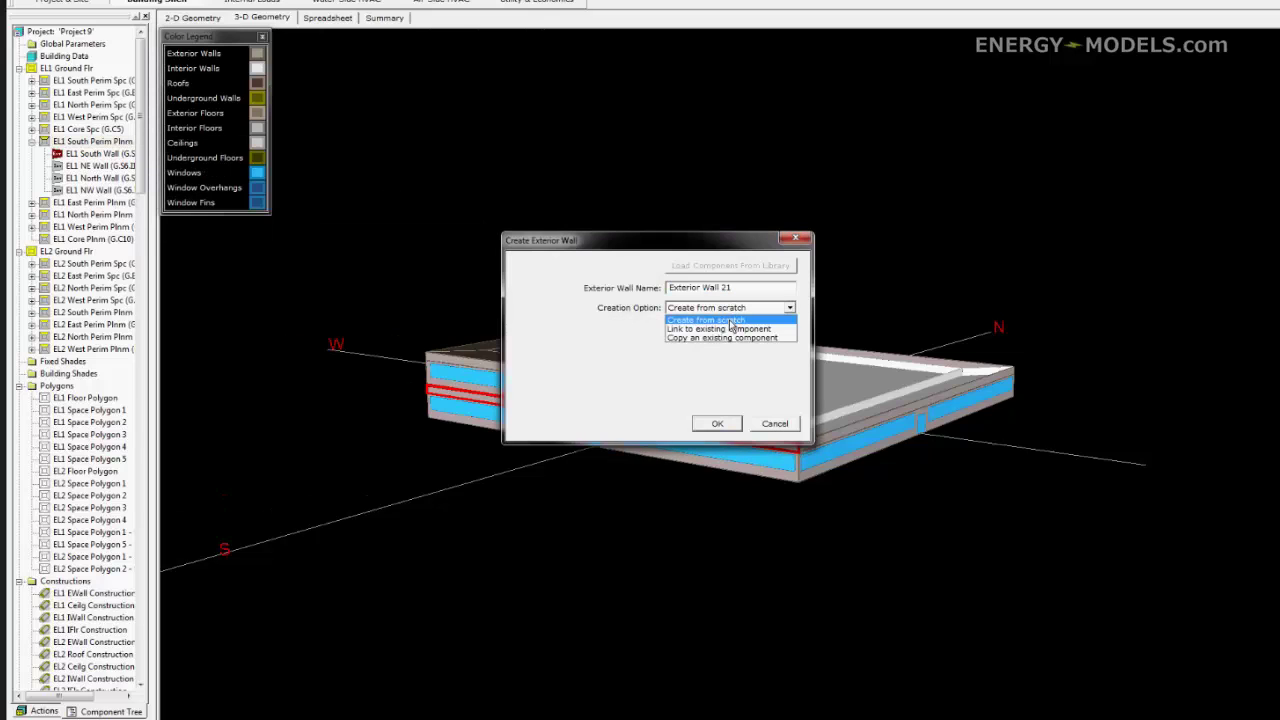
left_click(732, 338)
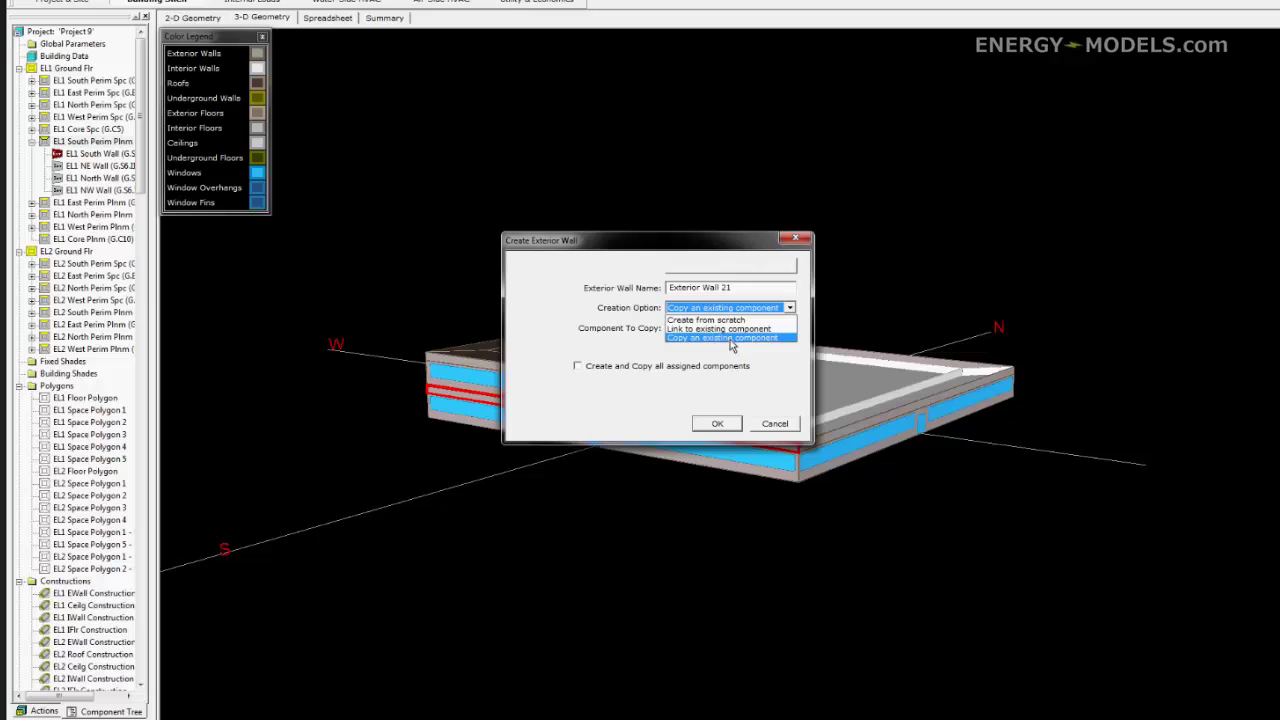
left_click(716, 423)
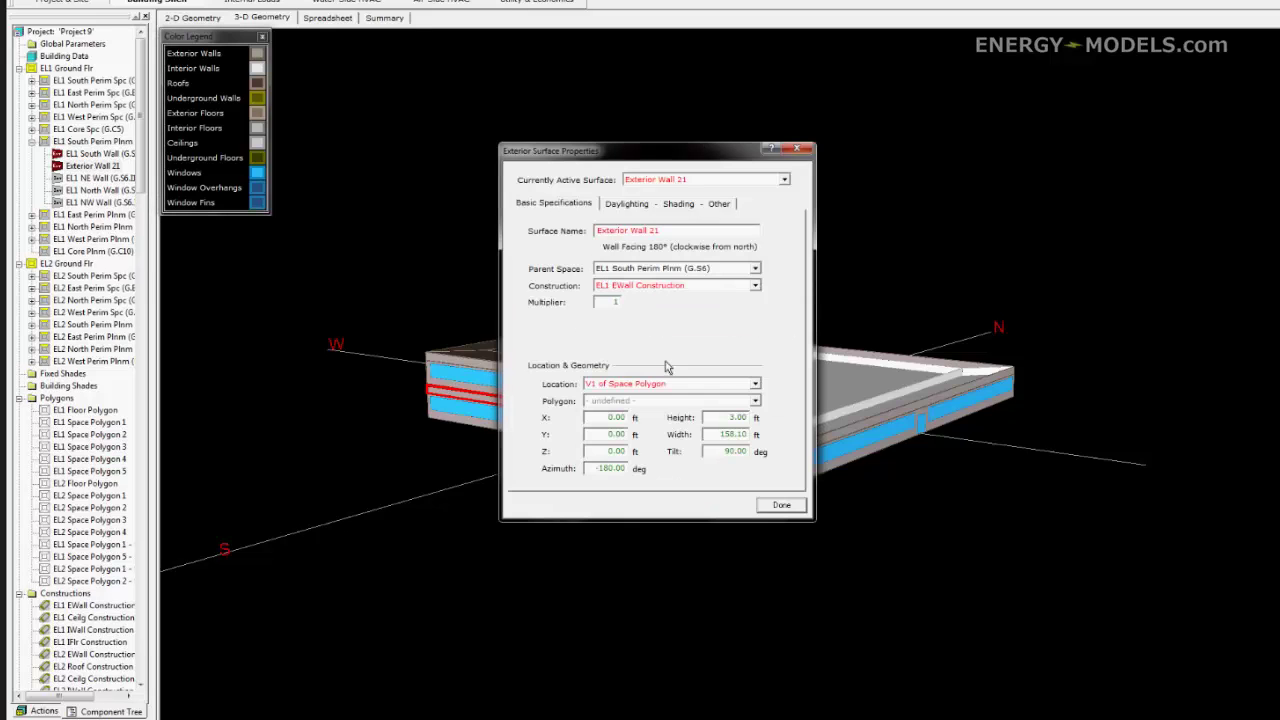
Set Exterior Wall 21's location to Top so it becomes a roof
left_click(655, 384)
scroll(652, 482, "down", 9)
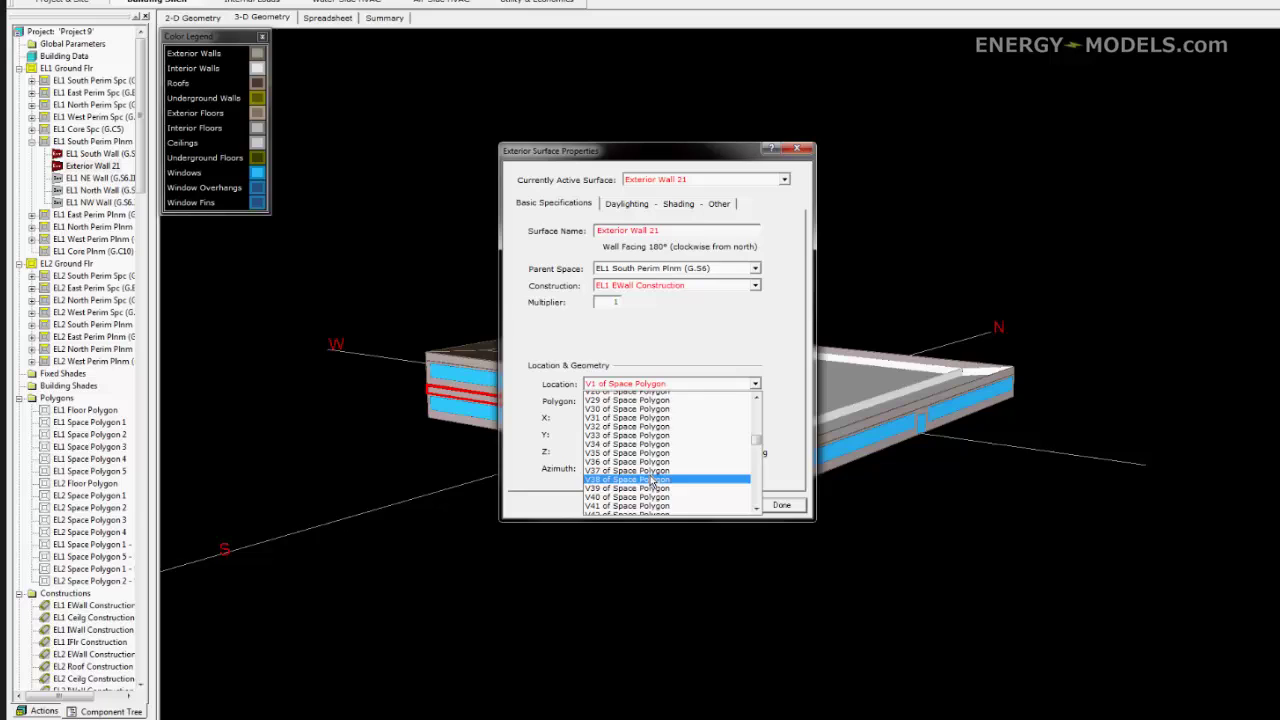
scroll(652, 482, "down", 20)
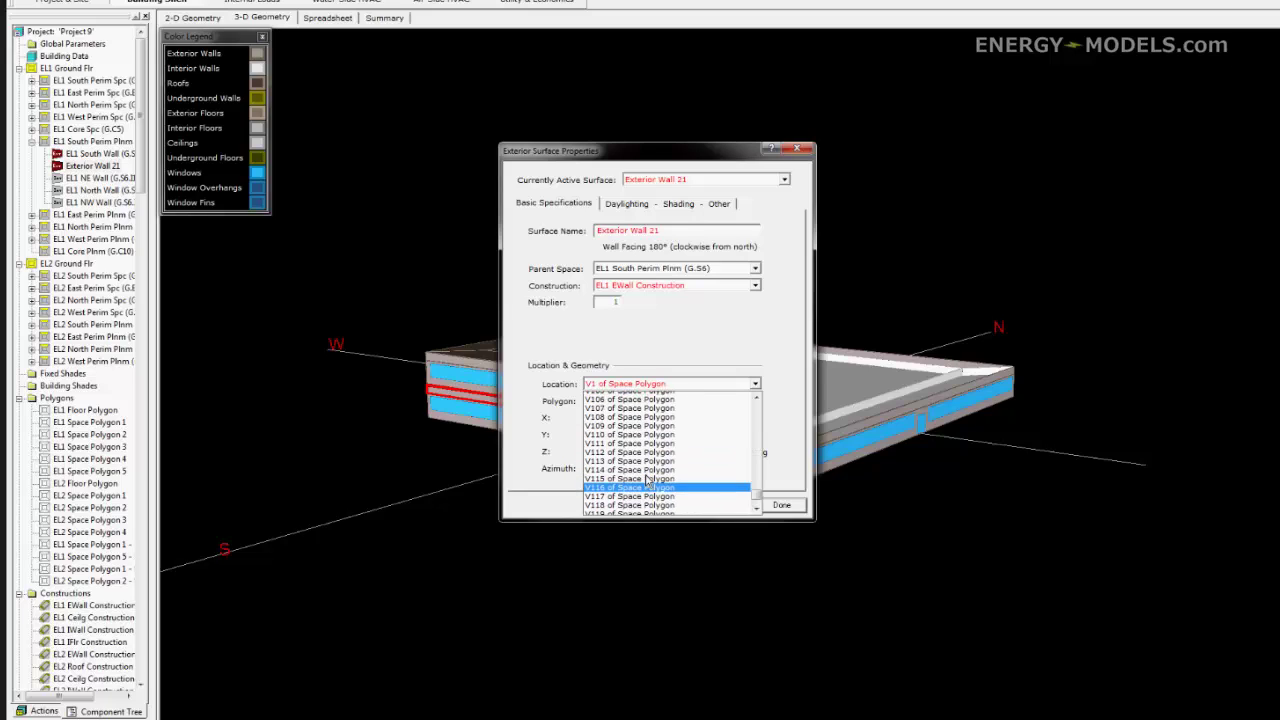
left_click_drag(757, 493, 757, 408)
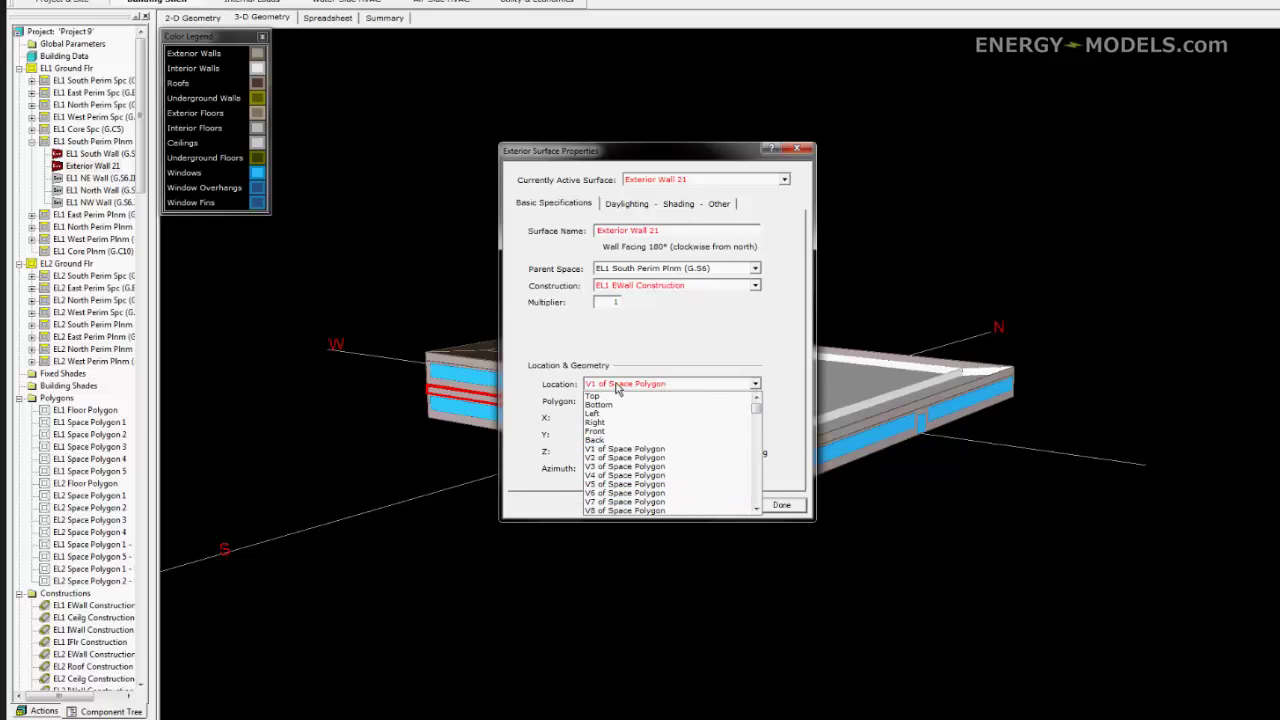
left_click(612, 396)
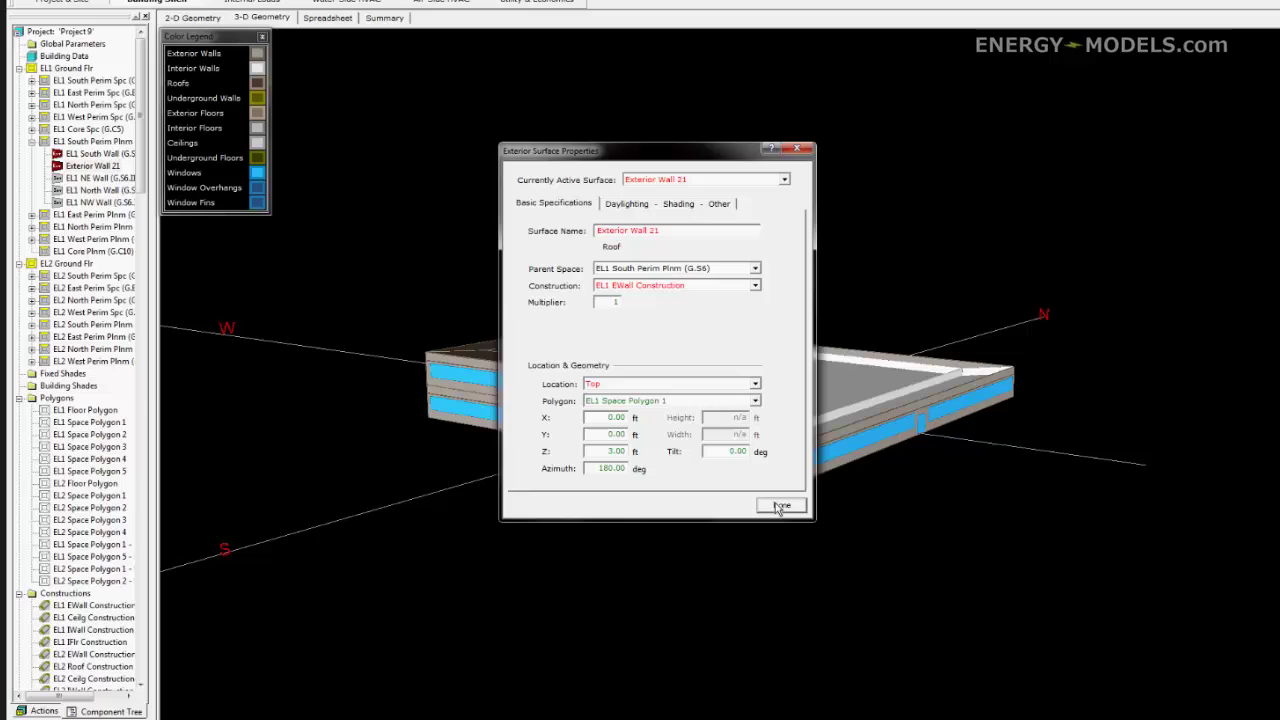
Assign EL2 Roof Construction to Exterior Wall 21 and close its properties
left_click(777, 508)
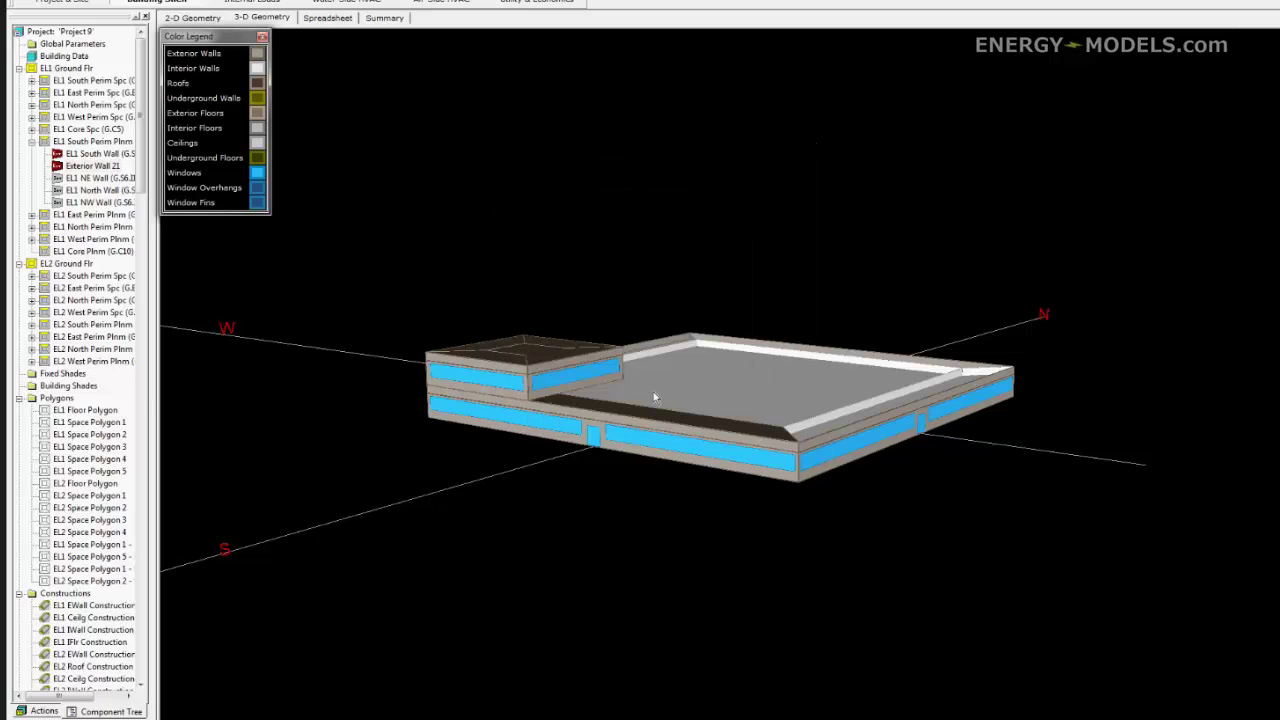
right_click(640, 414)
left_click(665, 409)
left_click(95, 165)
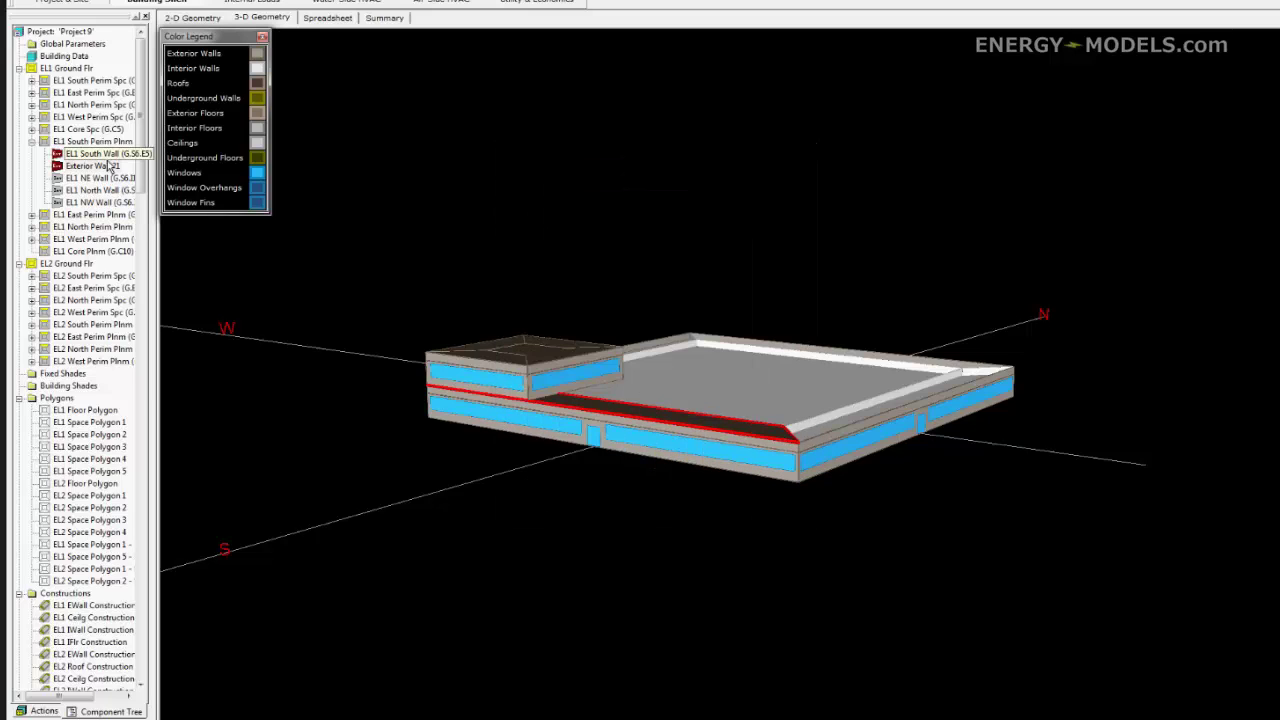
double_click(94, 168)
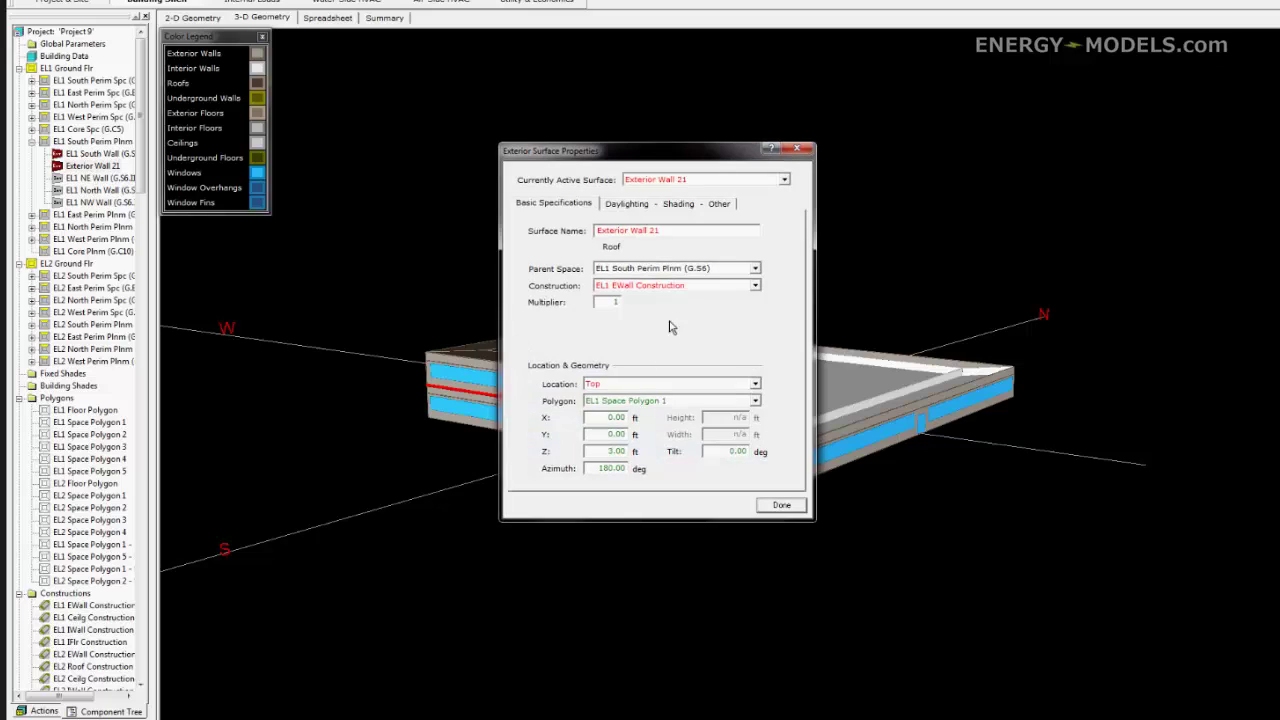
left_click(681, 286)
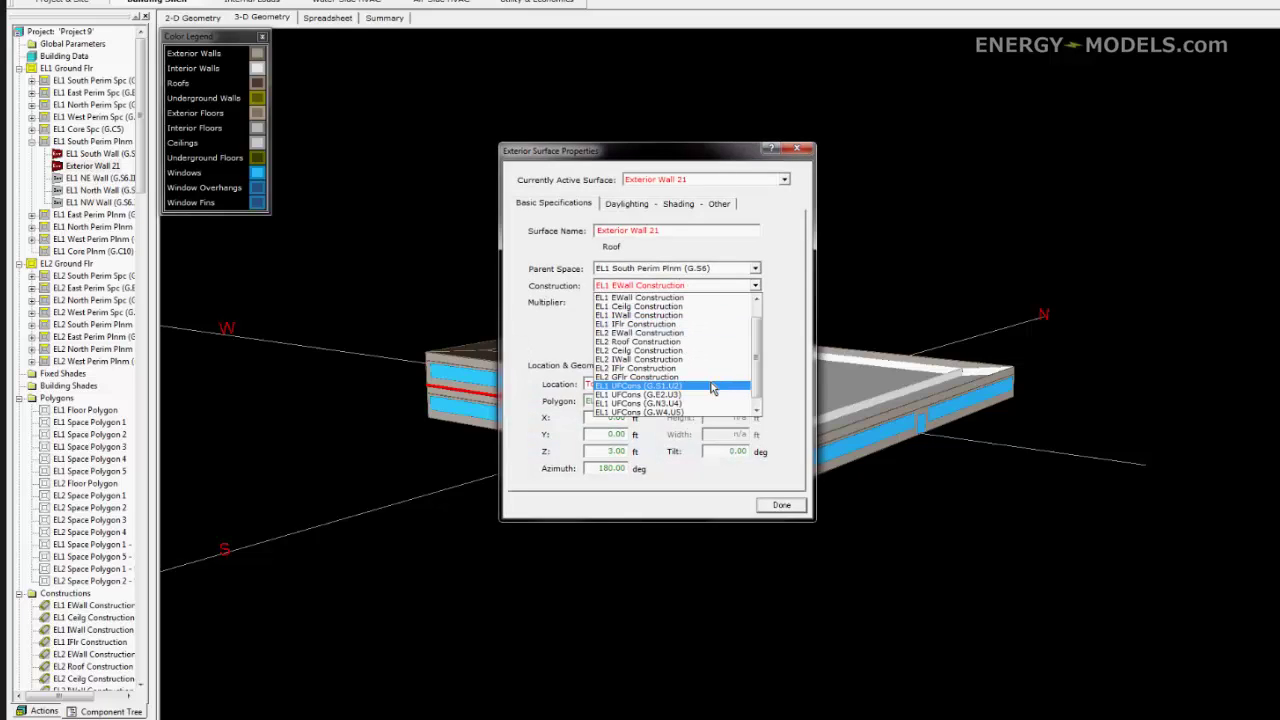
left_click(679, 342)
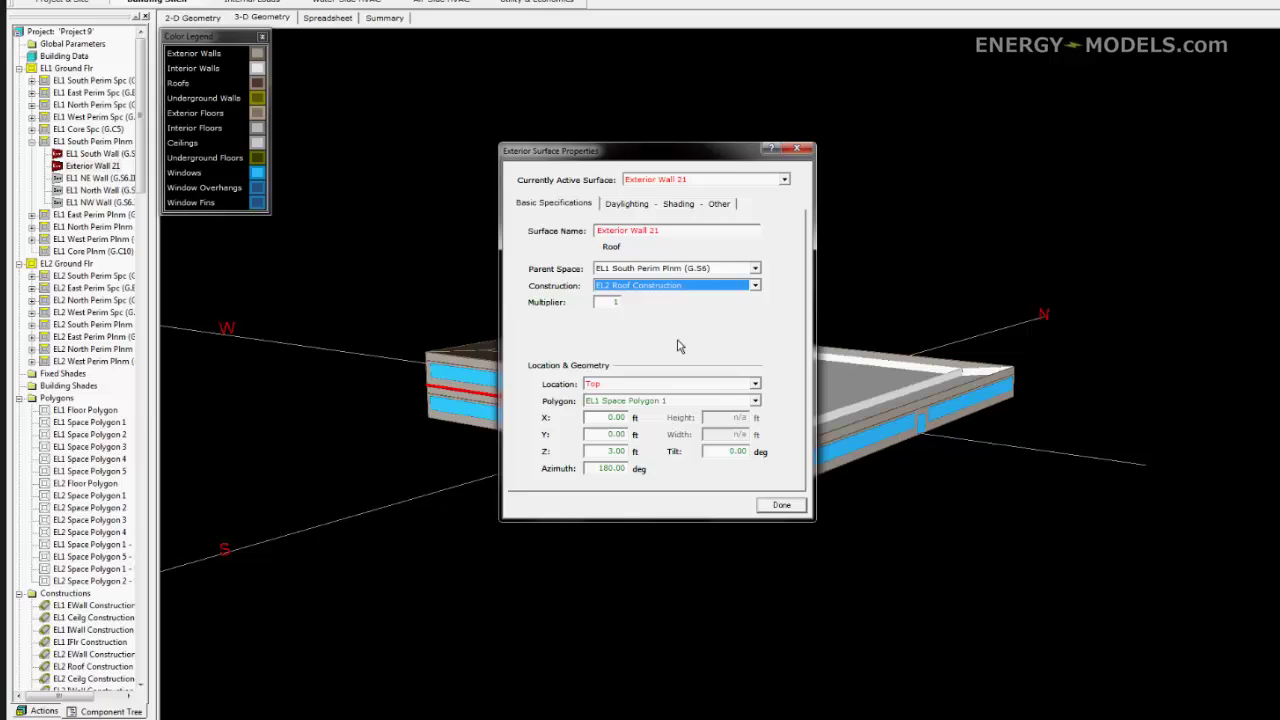
left_click(781, 505)
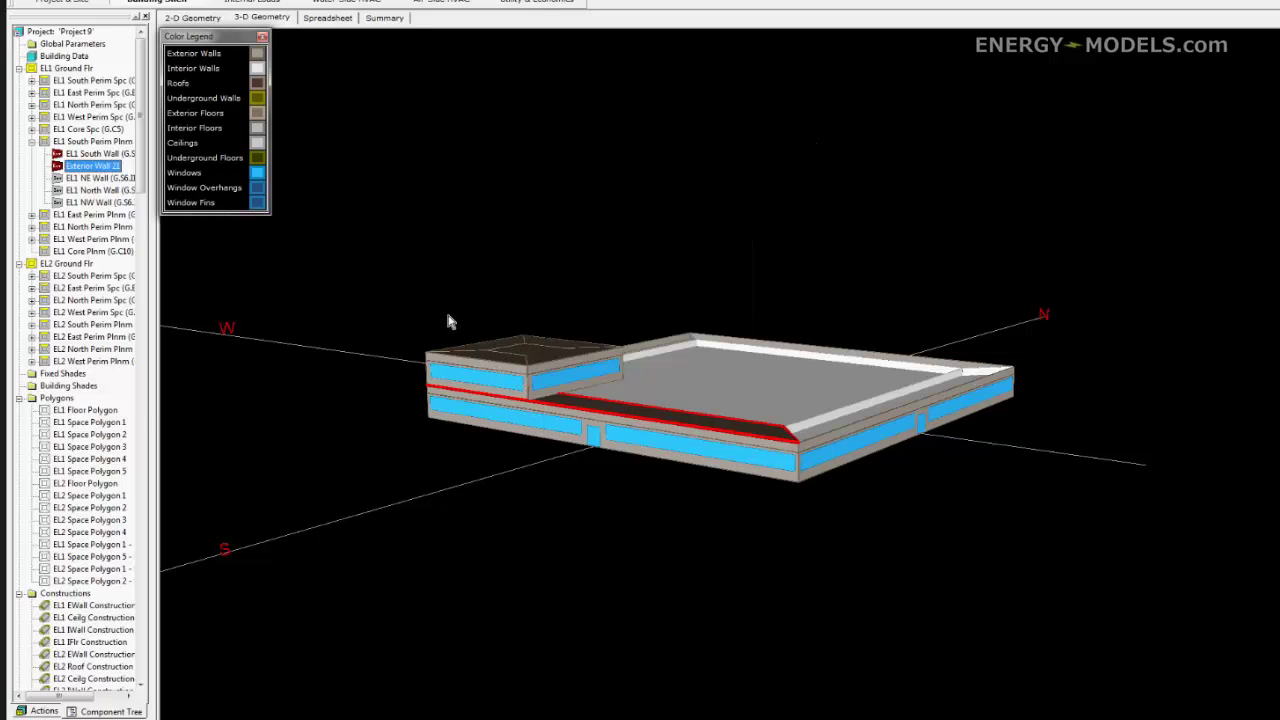
Inspect the new roof and Exterior Wall 21 unchanged, then bring up EL1 Space Polygon 1's options
left_click_drag(445, 308, 237, 235)
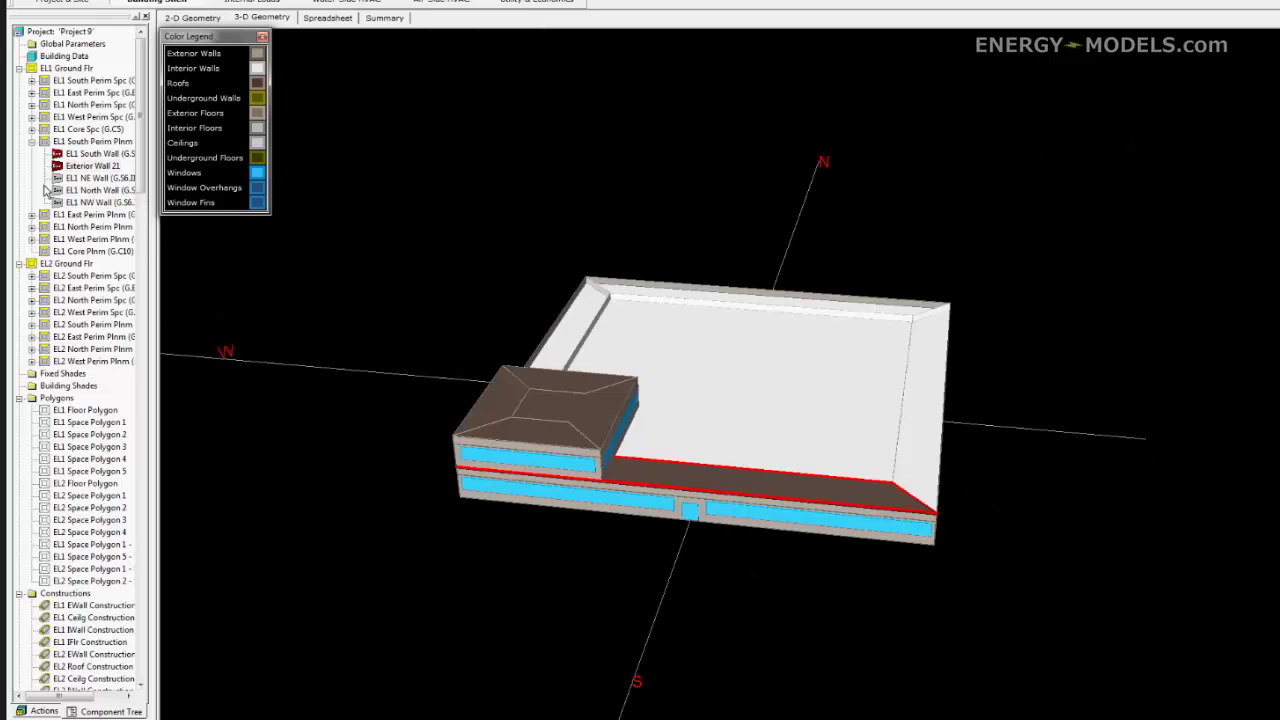
double_click(93, 166)
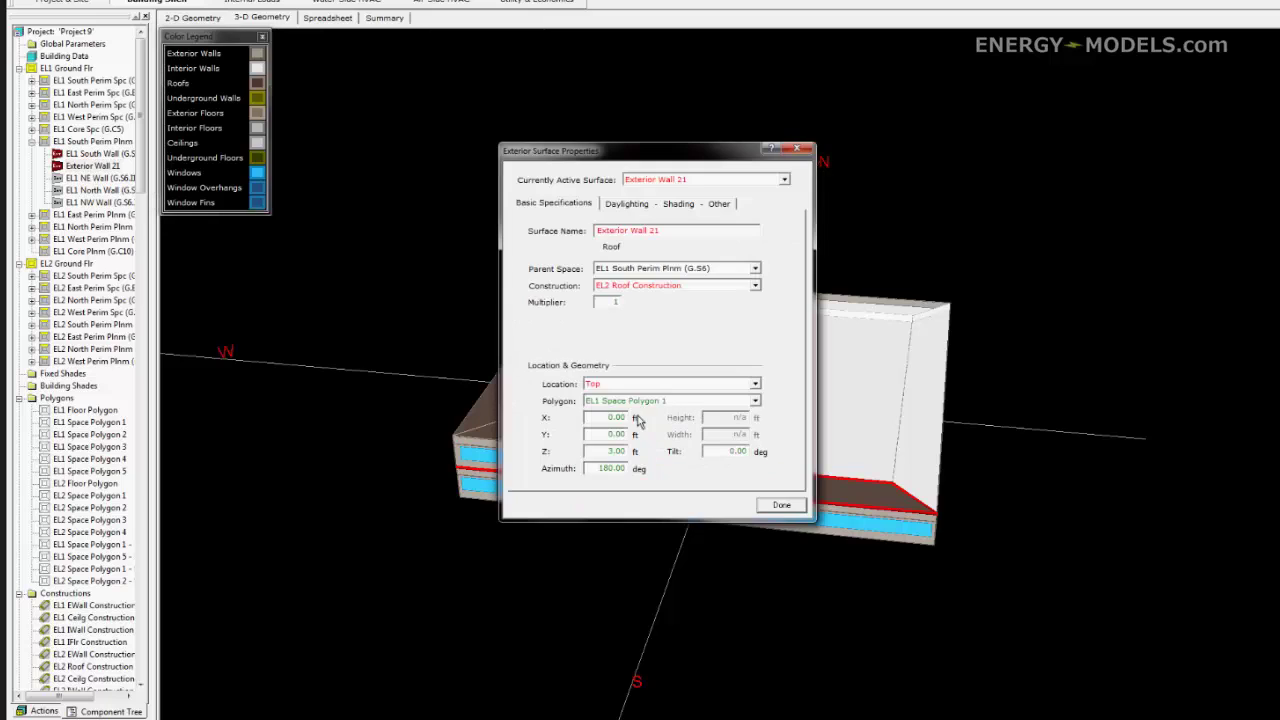
left_click(781, 505)
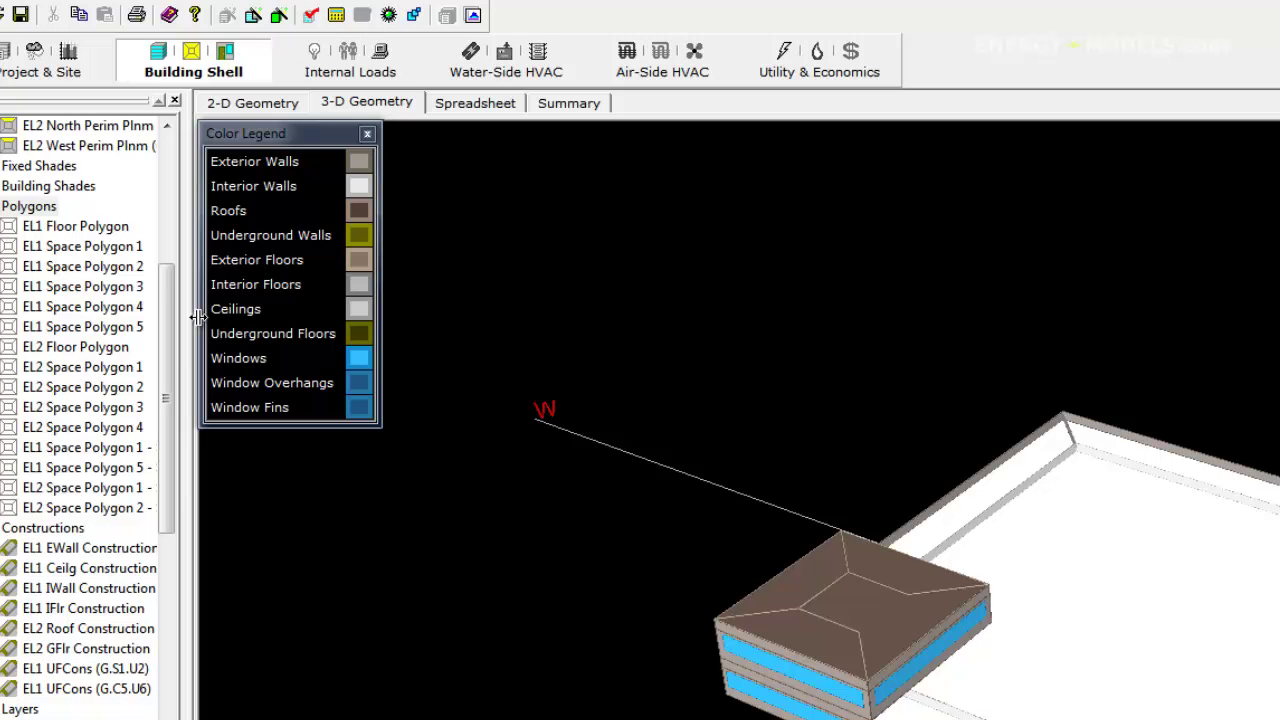
right_click(88, 248)
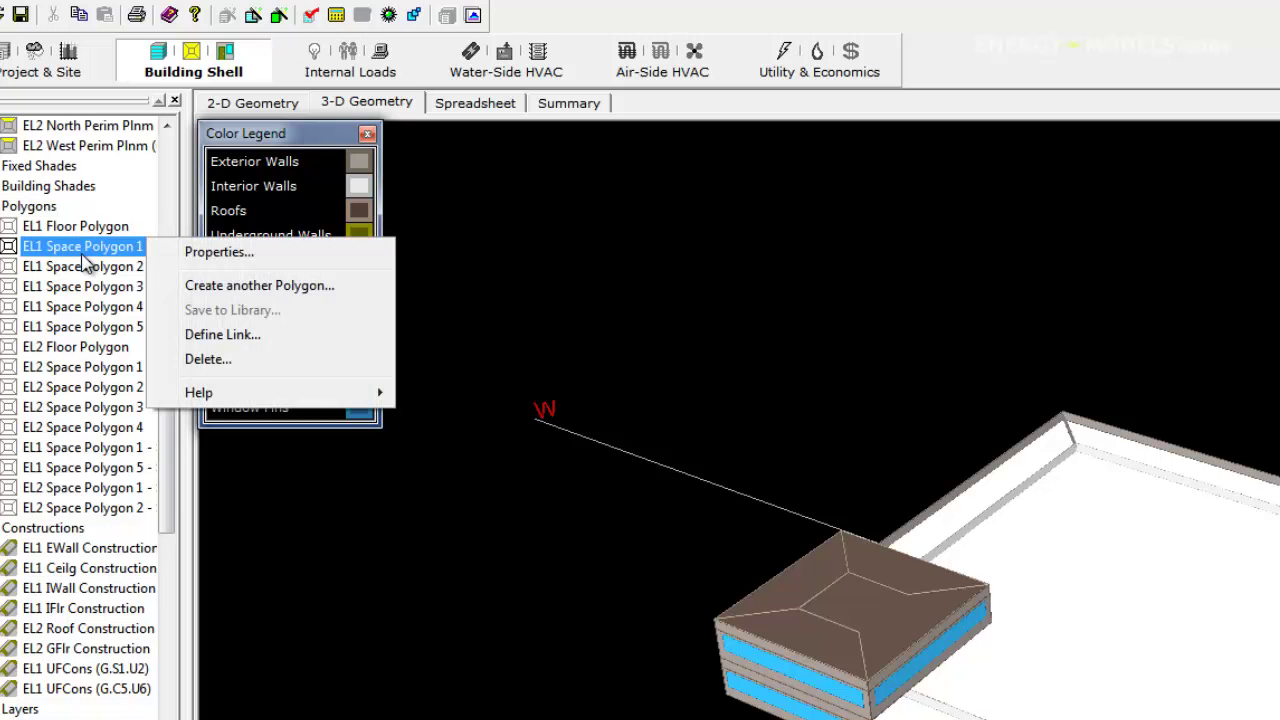